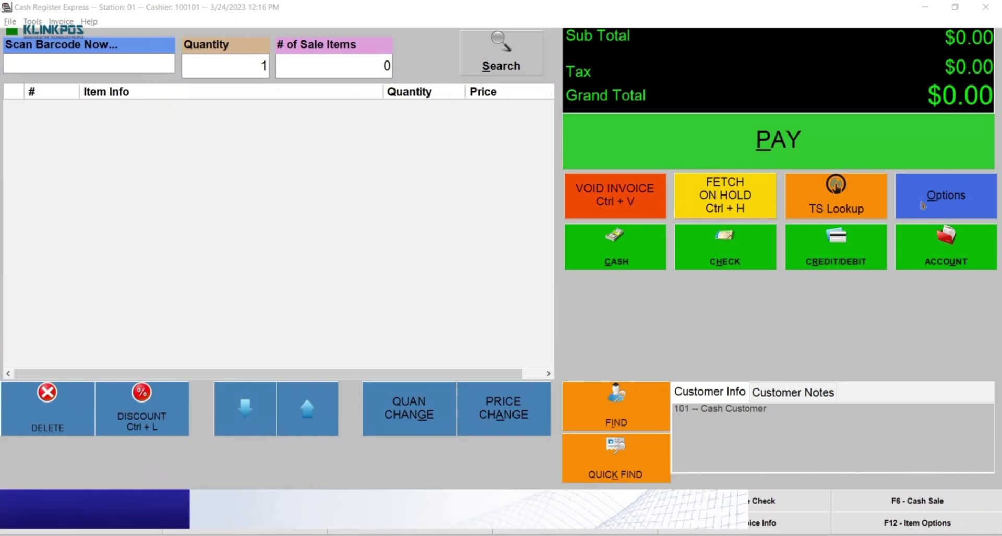
Open Inventory Maintenance from the Options > Administrative menu
click(922, 205)
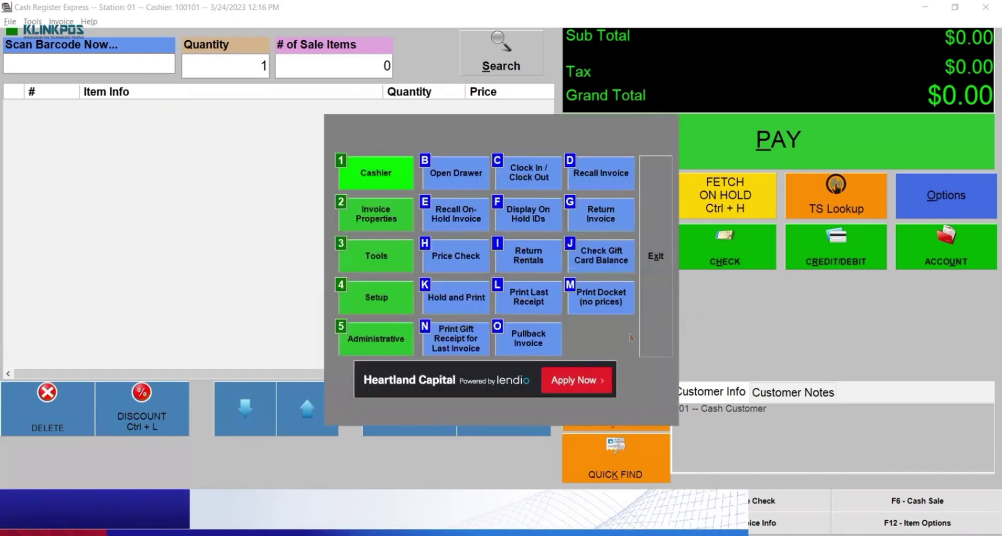
click(386, 339)
click(437, 185)
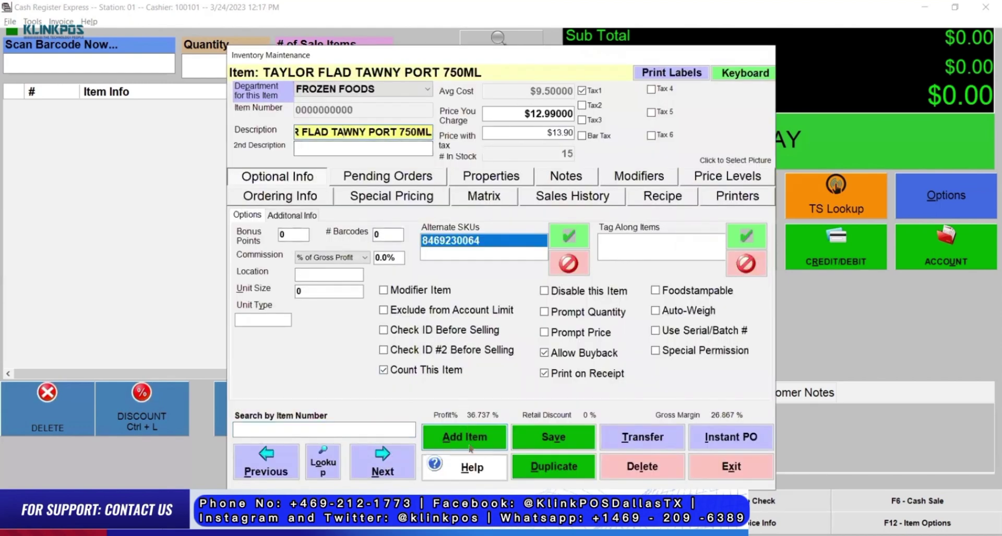
Add standard item 101010 with descriptions 'Ice Cream' and 'Strawberry Flavor'
click(470, 446)
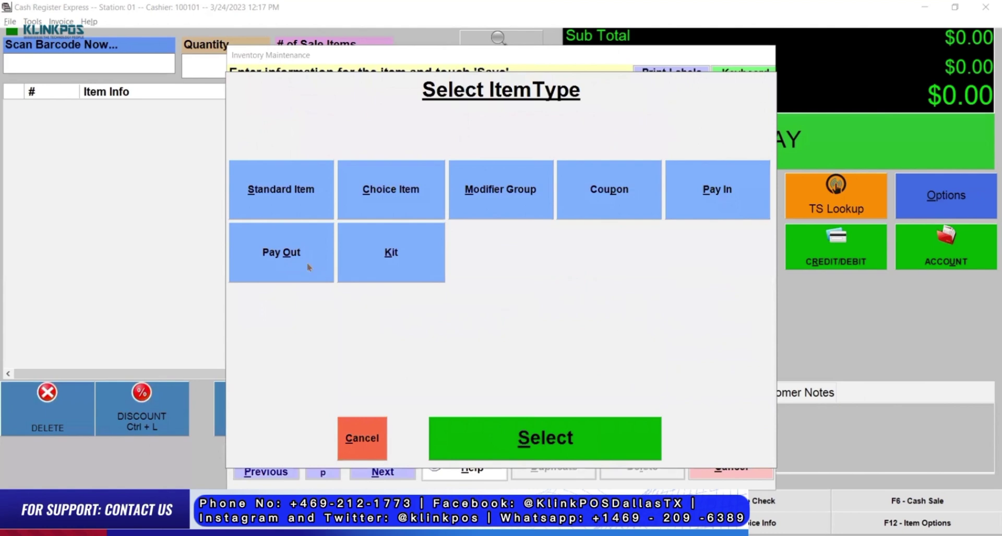
click(302, 189)
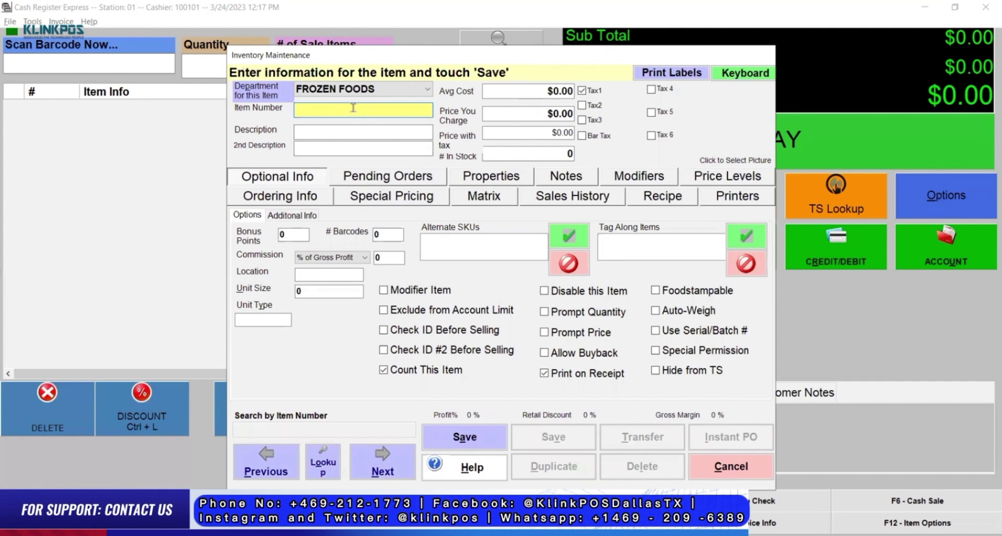
text(101)
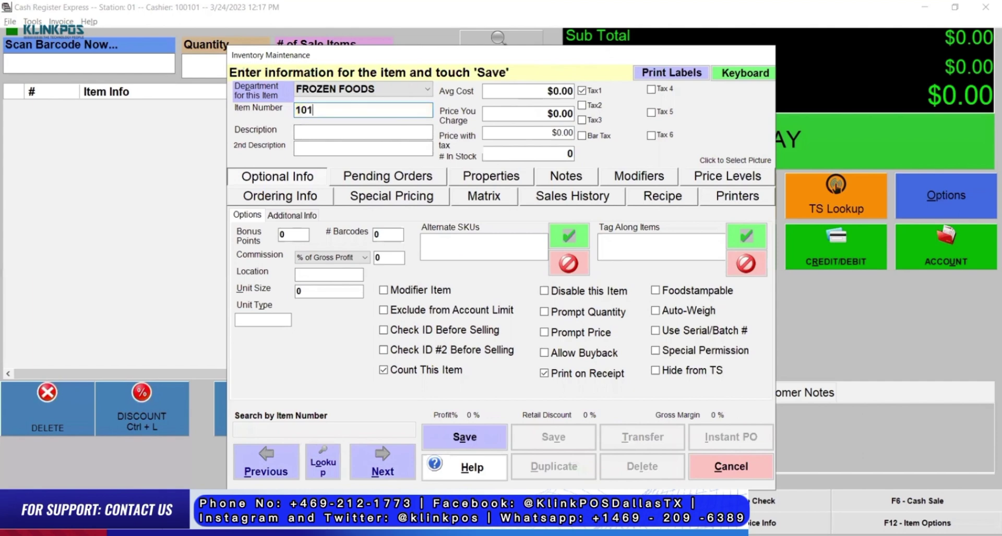
text(010)
click(405, 134)
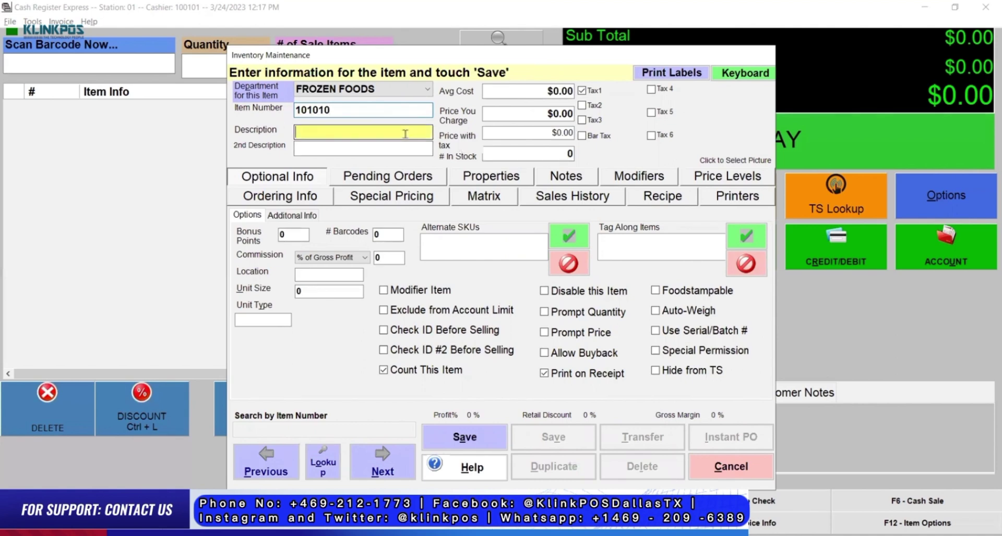
text(I)
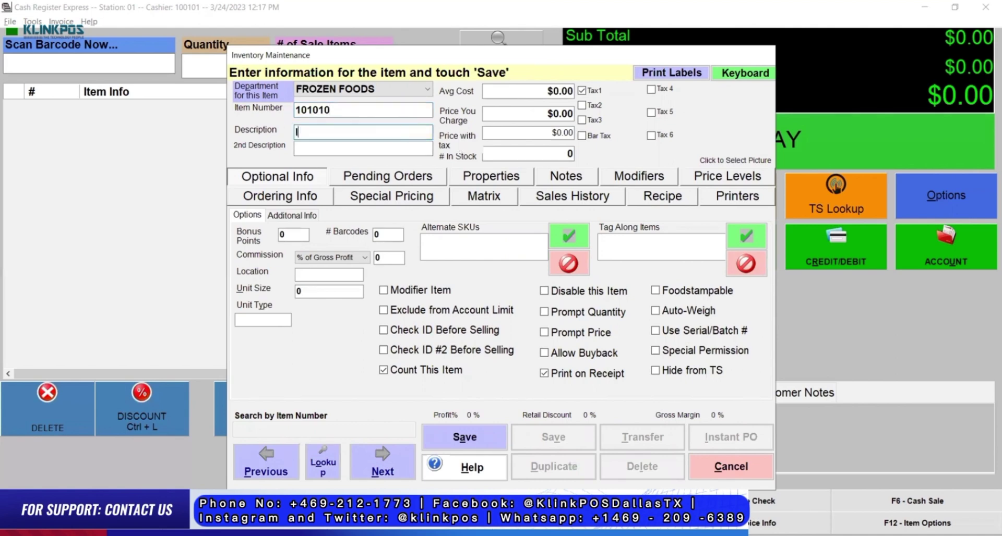
text(ce Cre)
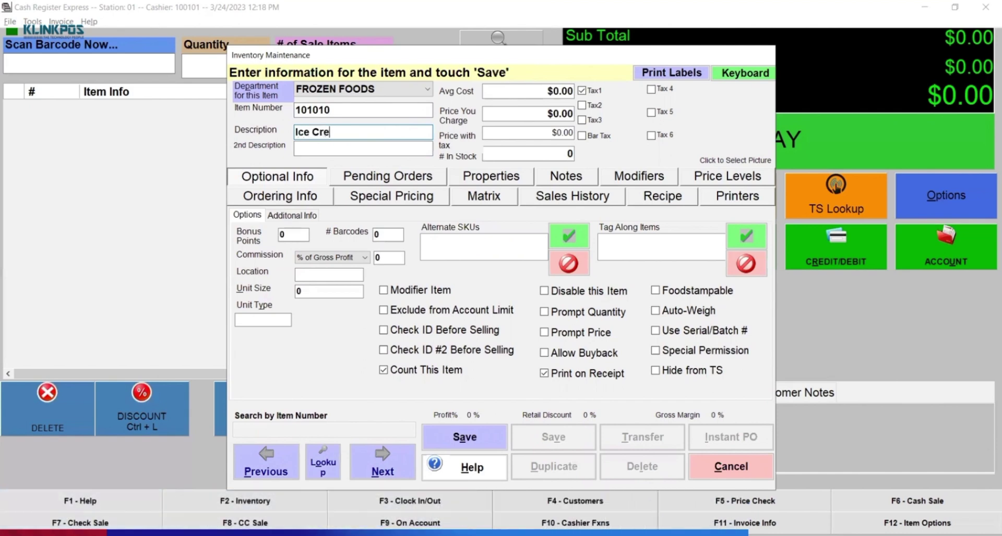
text(am)
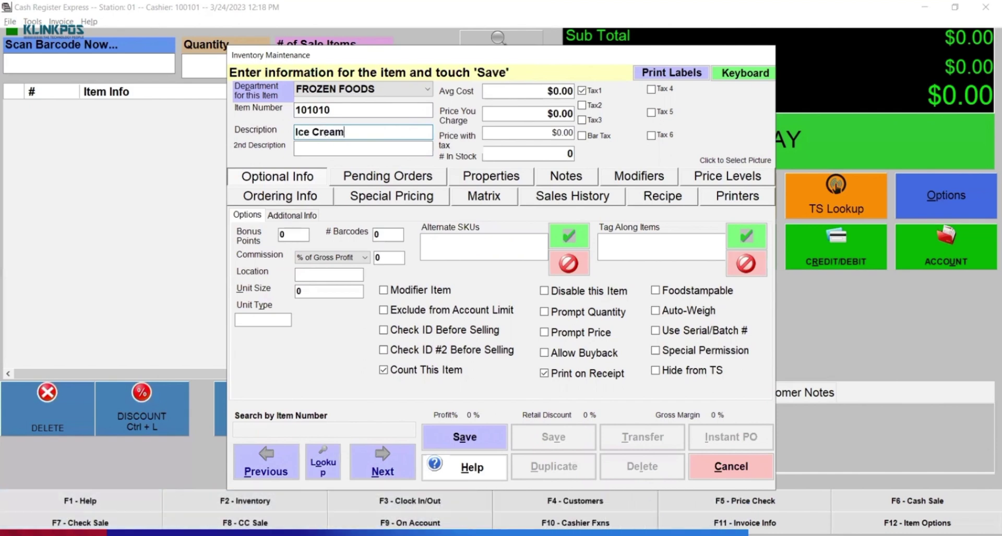
click(394, 151)
text(Strawberry Flavor)
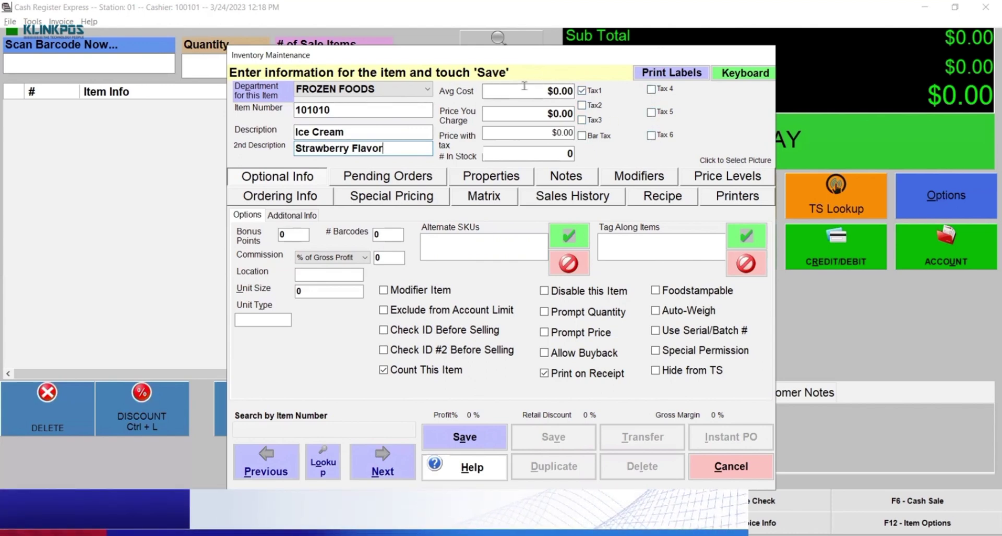
Give Ice Cream an average cost of $10.00, price $13.50, and 20 in stock
click(557, 91)
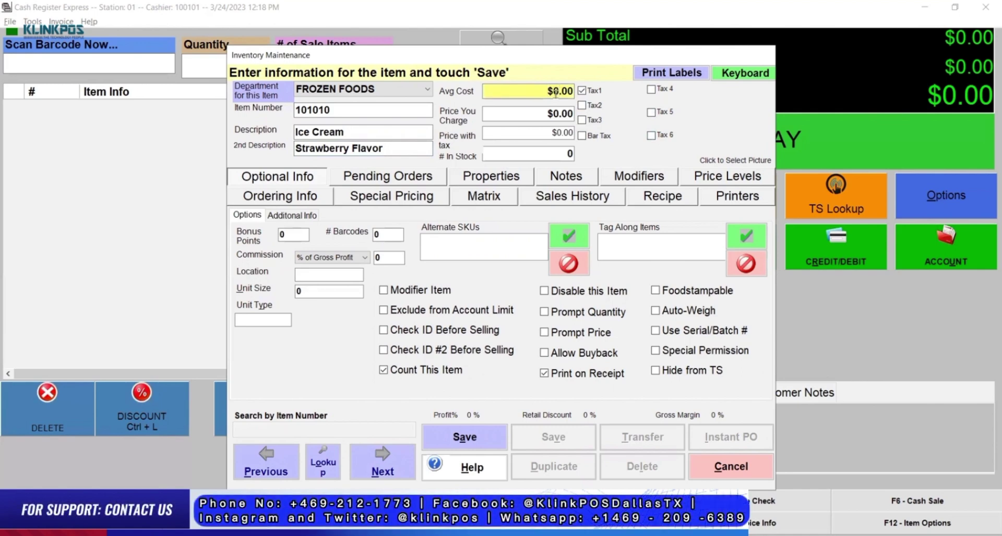
key(BackSpace)
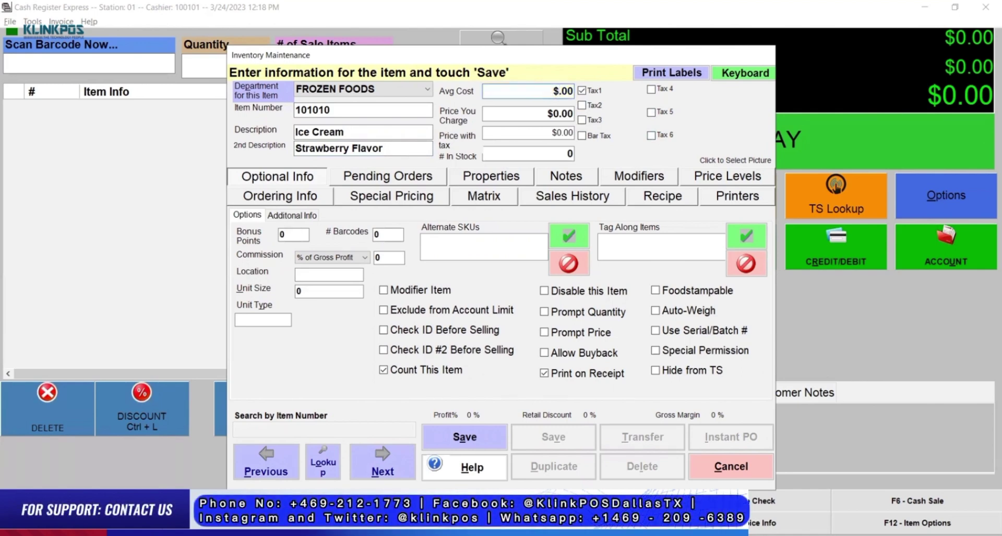
text(10)
click(526, 114)
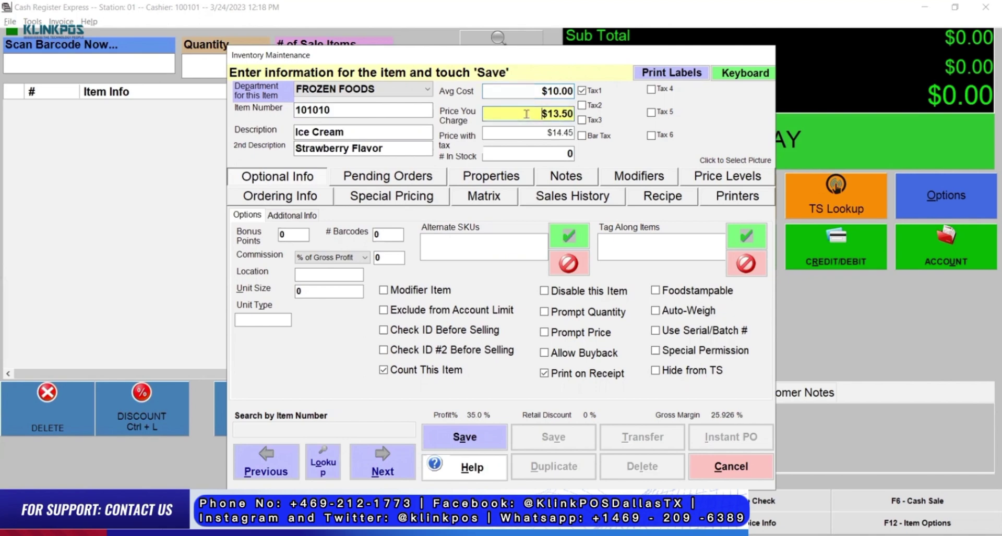
click(544, 133)
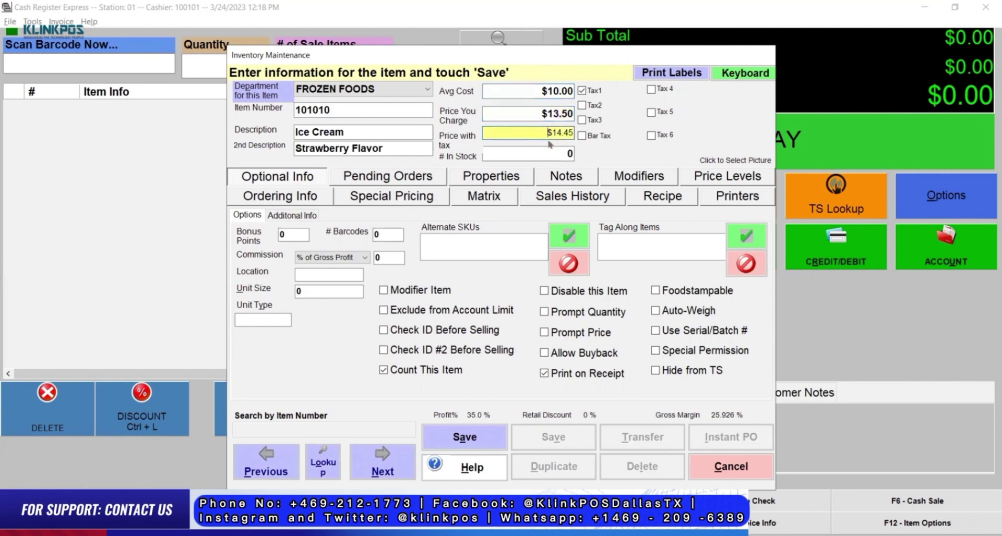
click(553, 151)
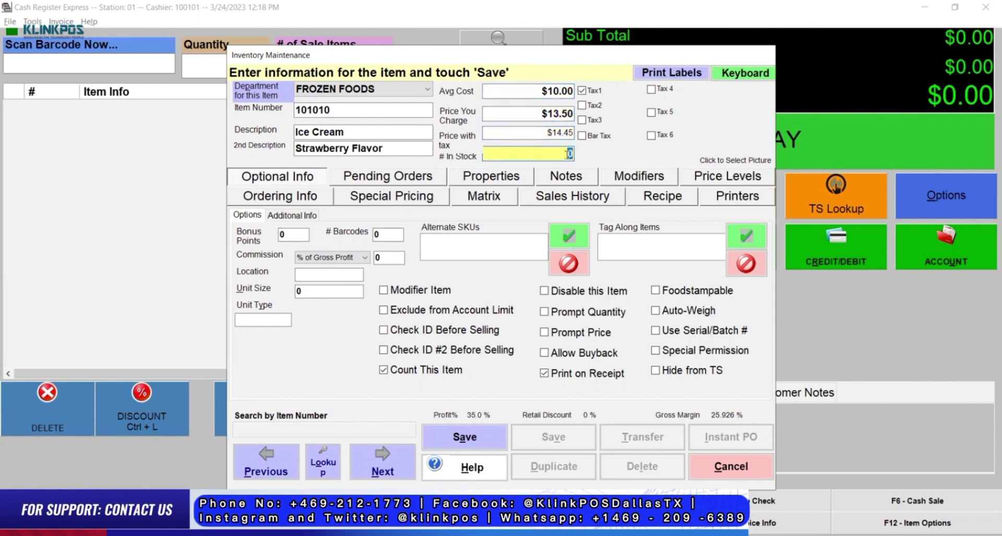
text(20)
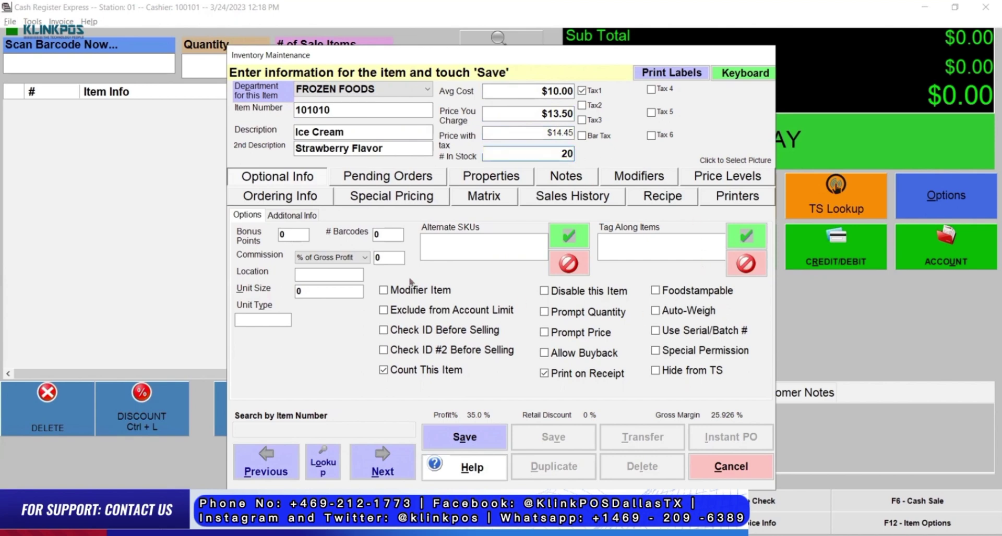
Keep the item's commission at 0.0% of Gross Profit
click(290, 235)
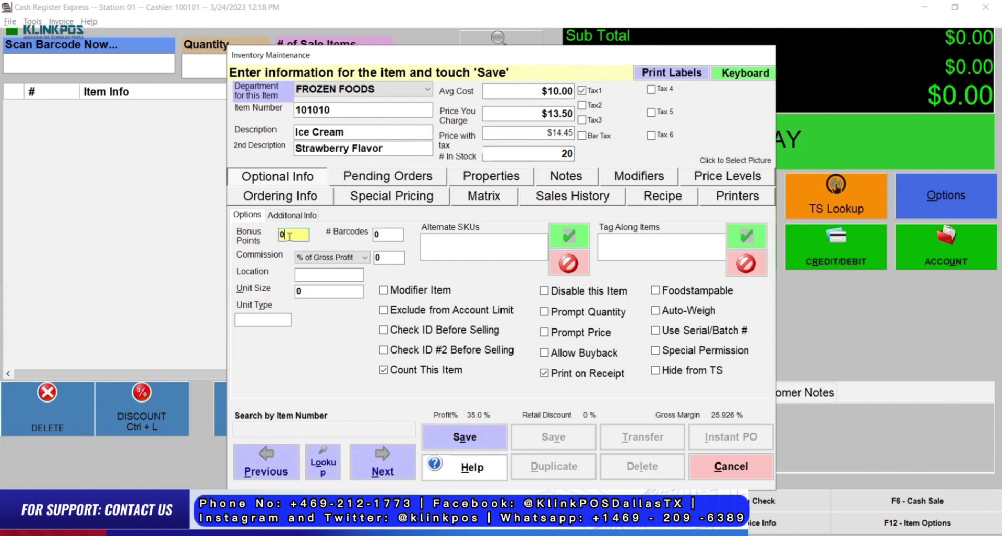
click(332, 258)
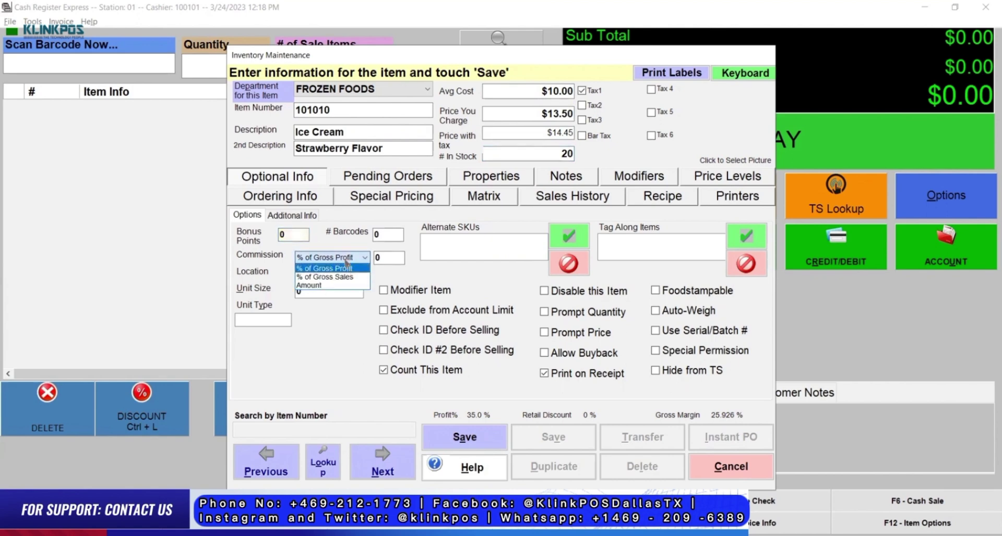
click(377, 235)
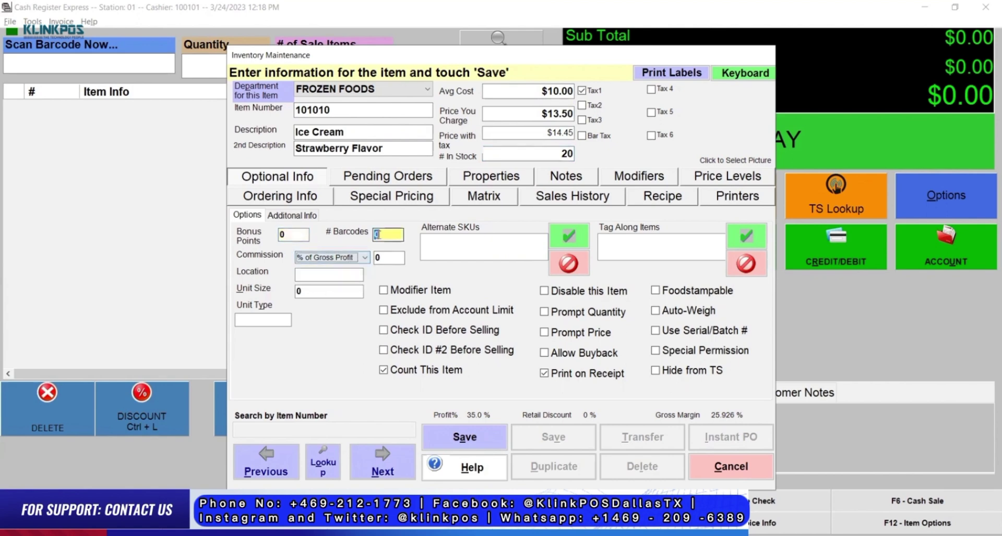
Leave the alternate SKU and tag-along item lists empty
click(454, 241)
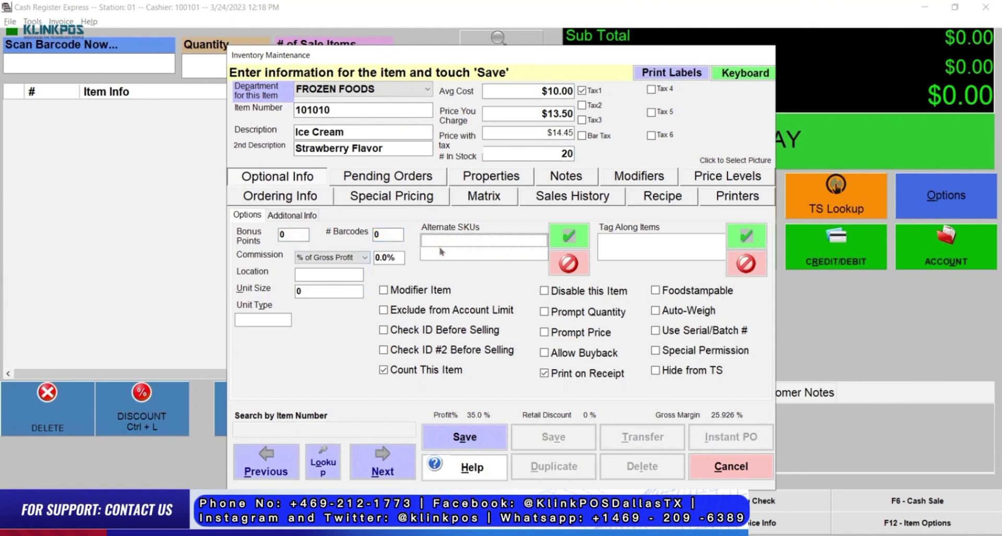
click(621, 240)
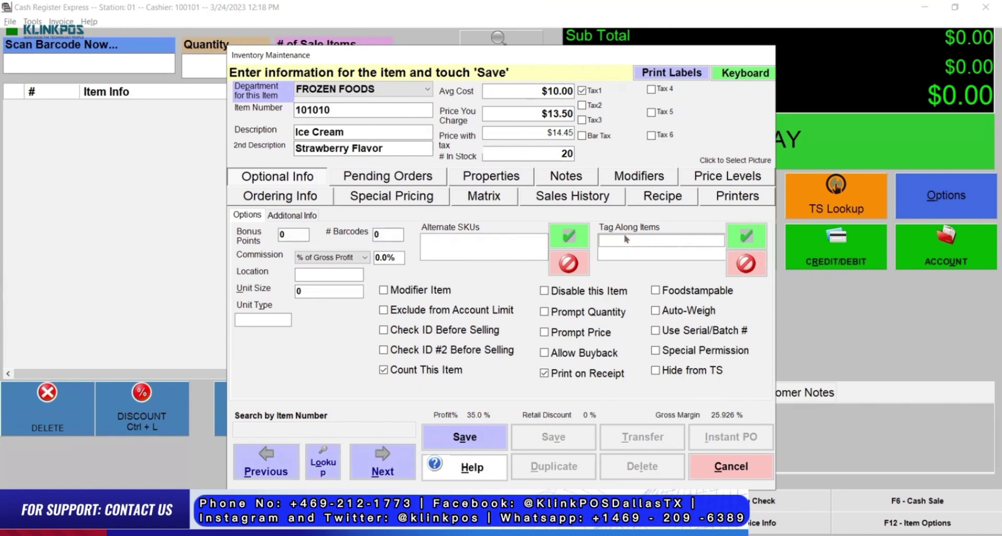
click(339, 275)
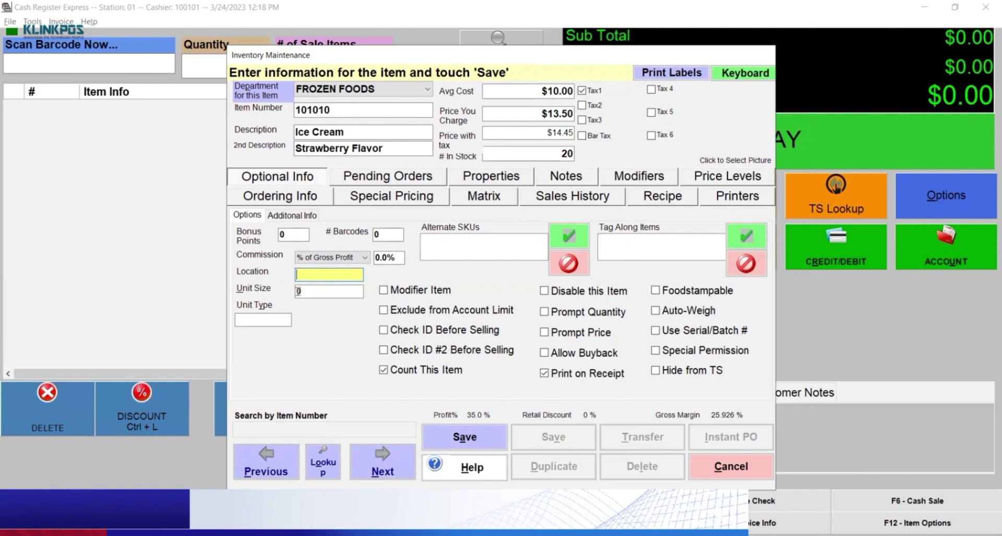
click(307, 290)
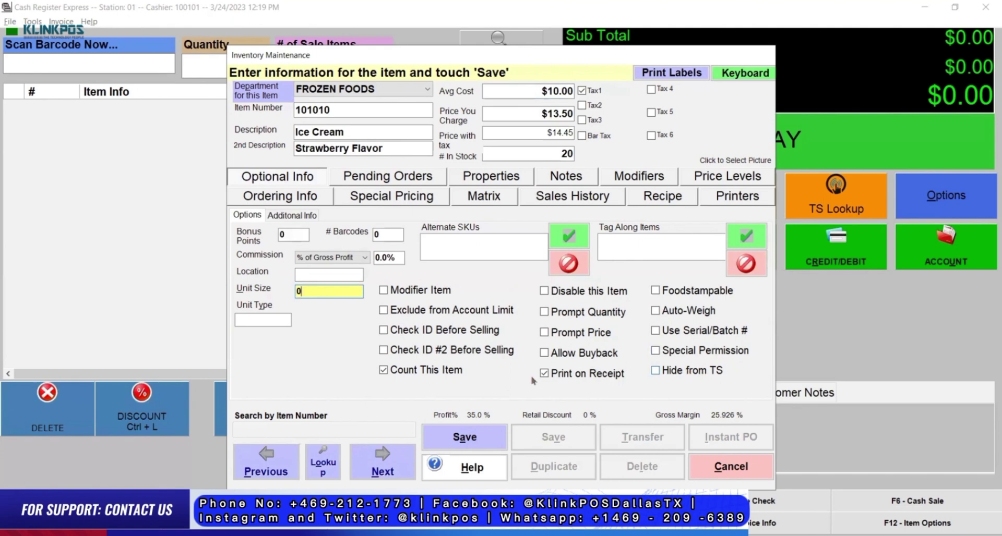
Save the Ice Cream item, decline adding another, and confirm Pending Orders shows no complete or cancelled orders
click(481, 437)
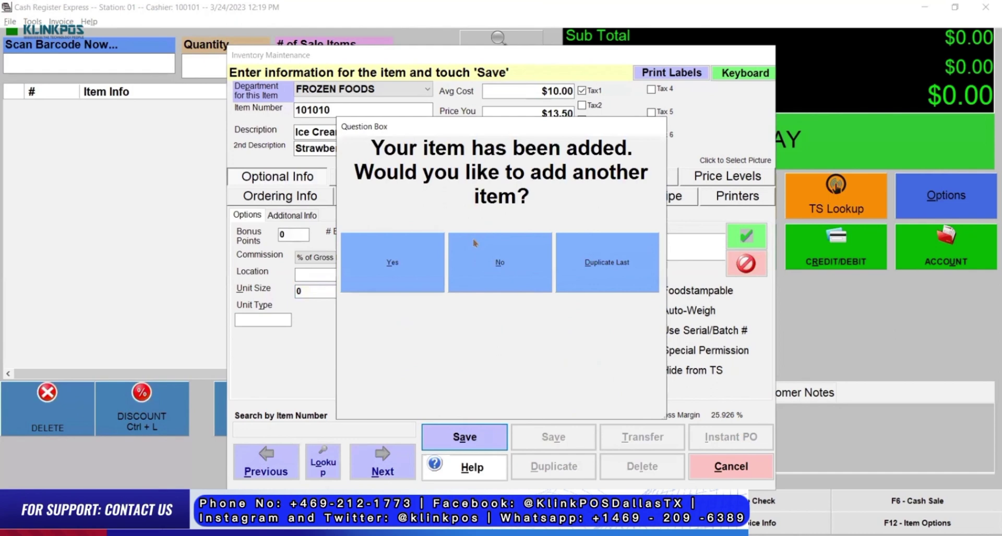
click(480, 261)
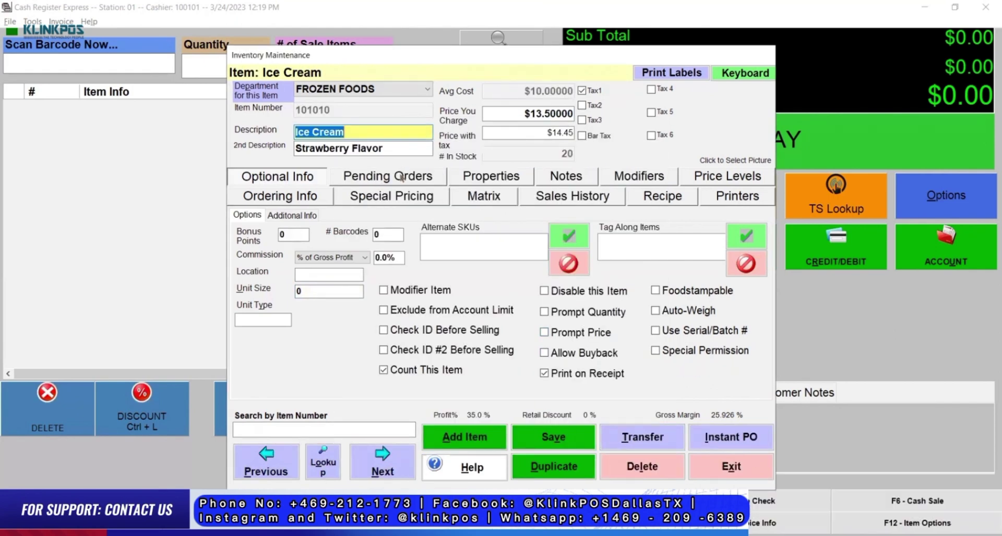
click(402, 178)
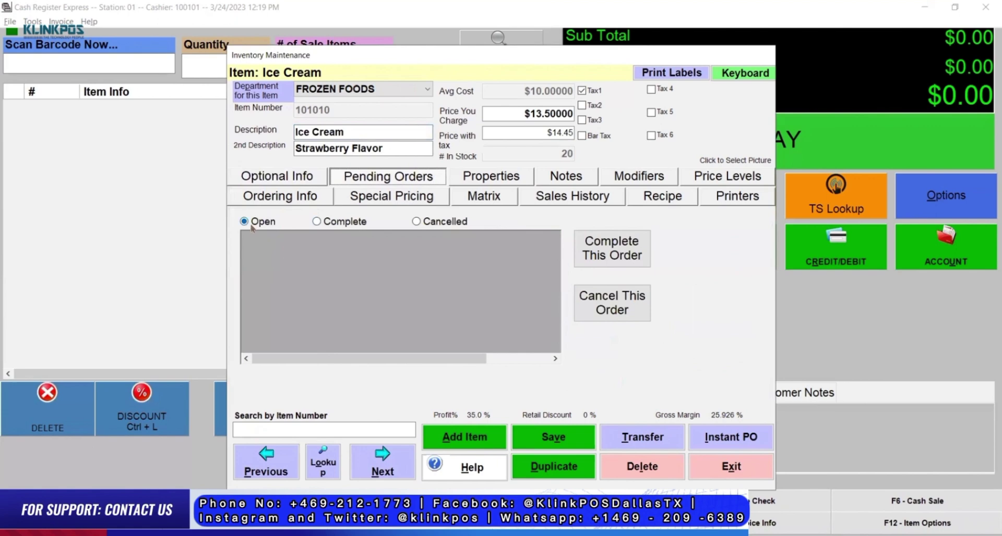
click(316, 222)
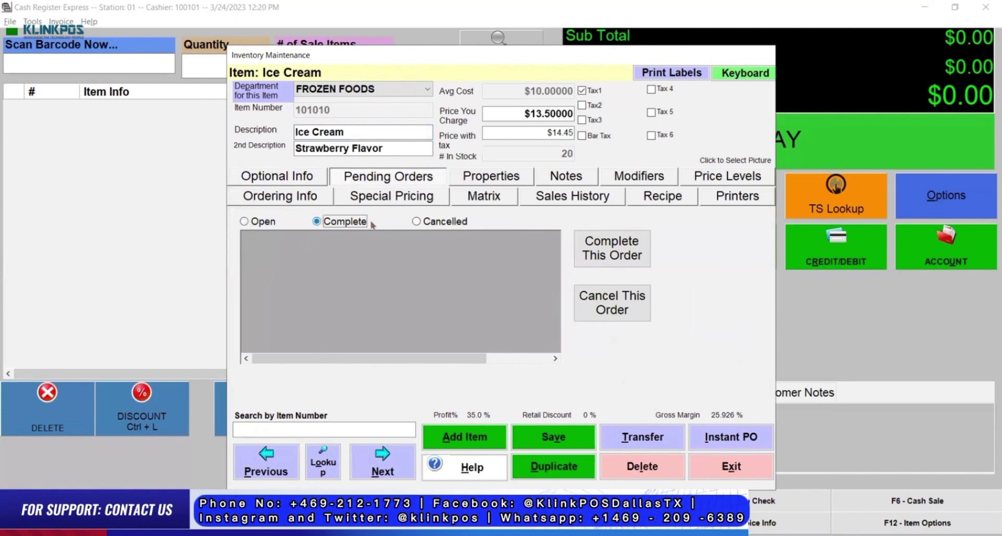
click(421, 223)
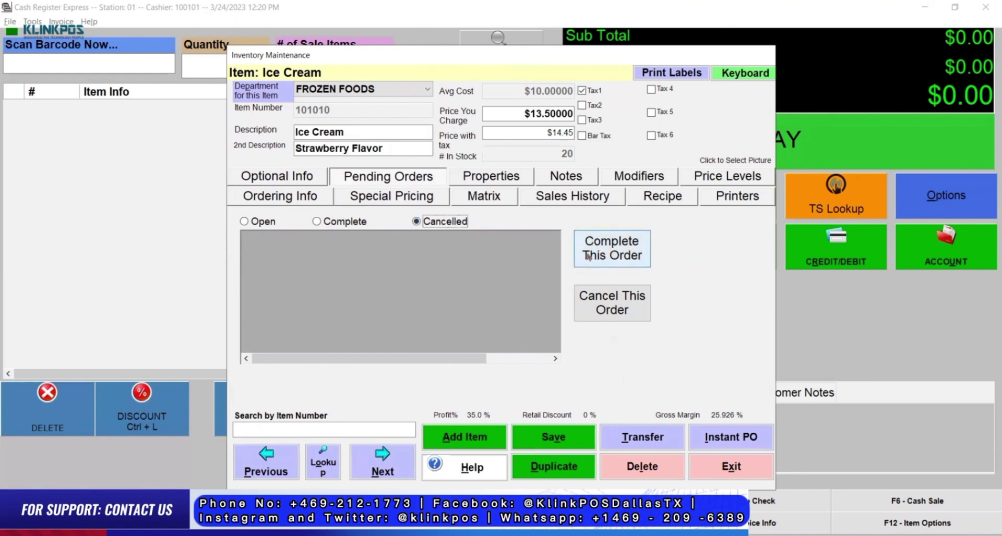
Review Properties and Notes, and switch the Modifier List to Individual Items
click(502, 179)
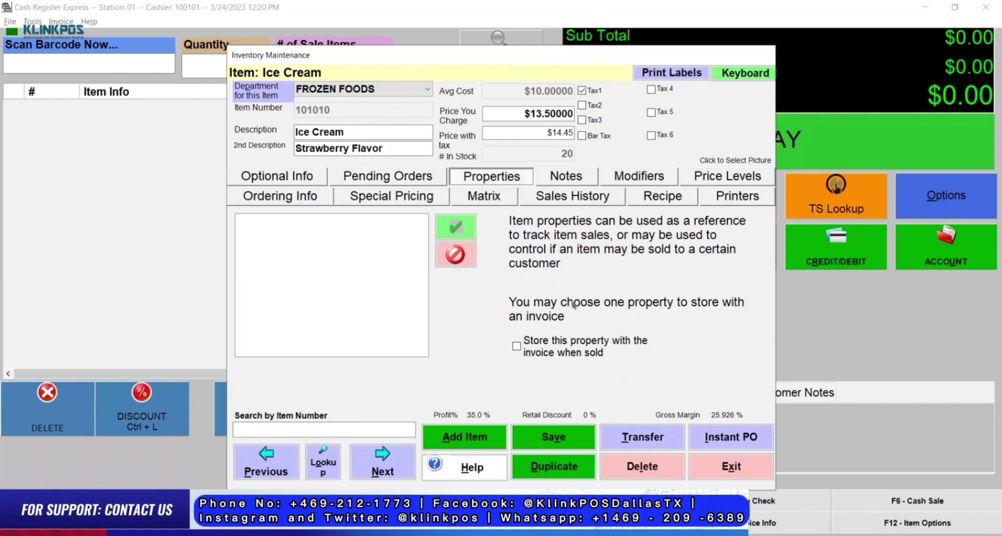
click(569, 177)
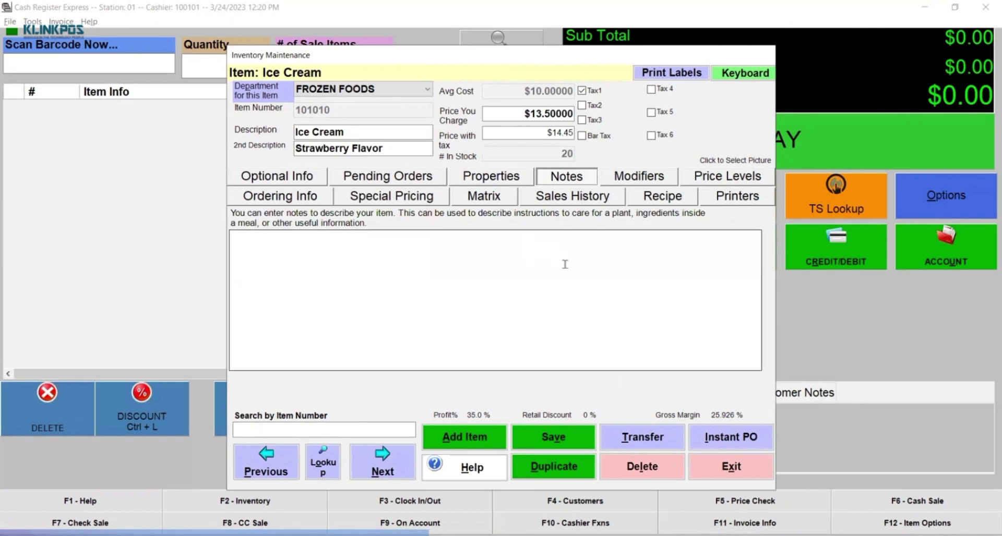
click(620, 179)
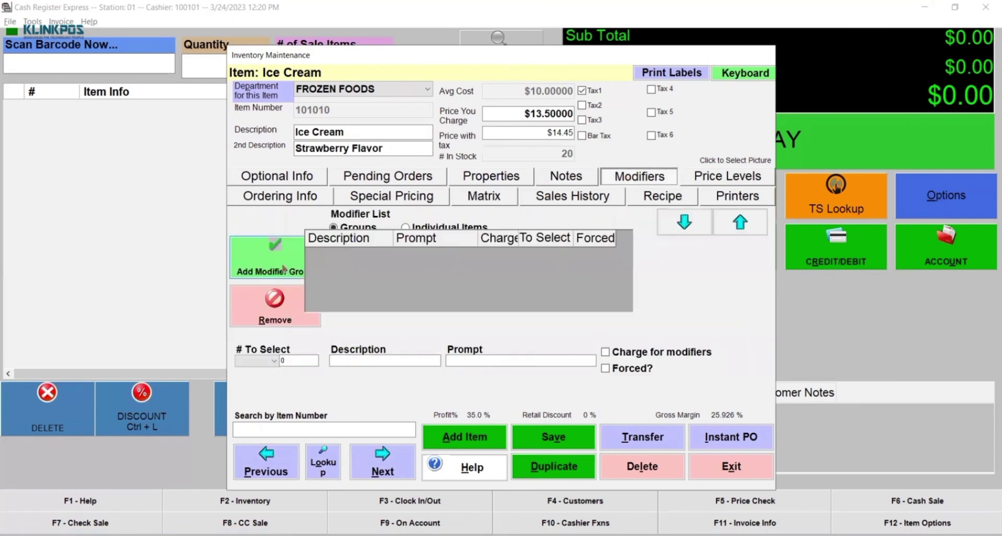
click(267, 361)
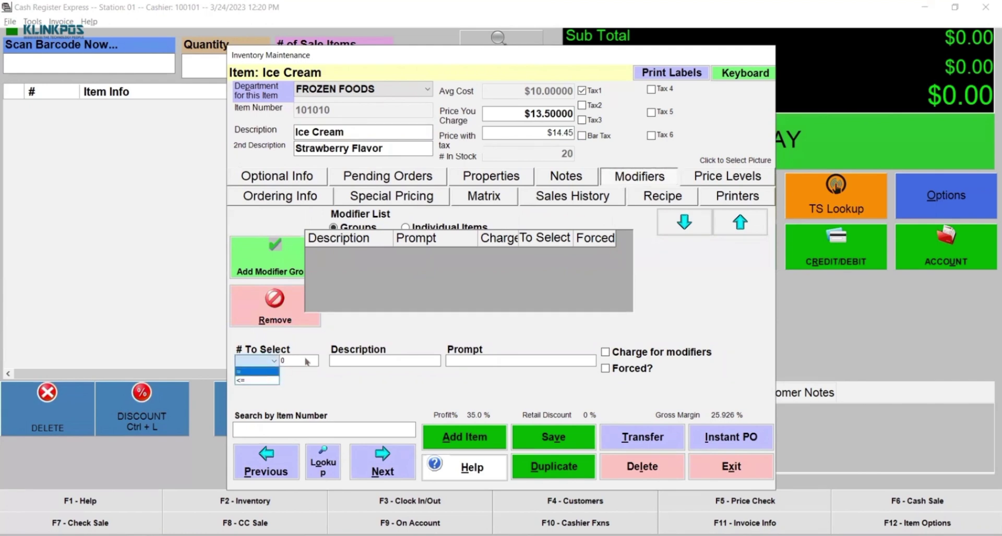
click(430, 360)
click(517, 360)
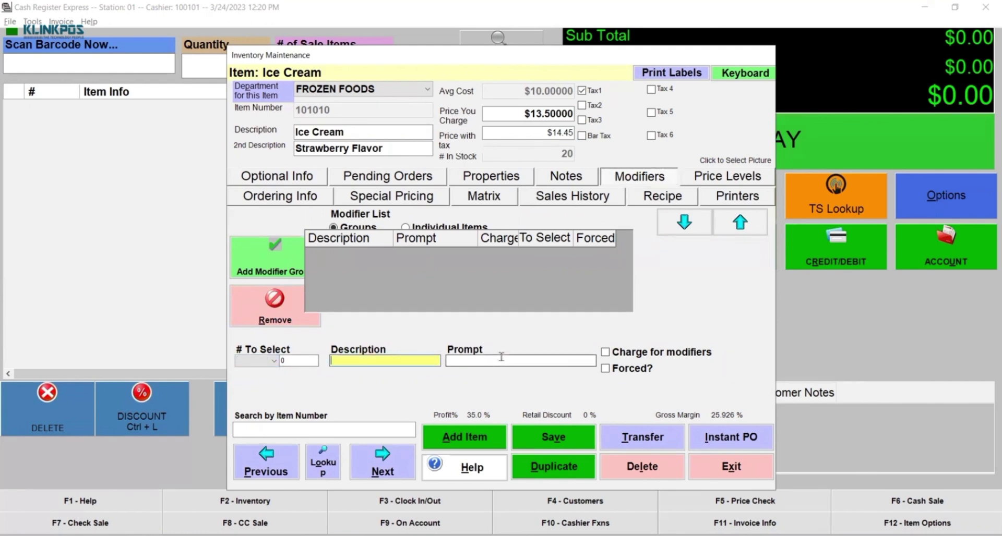
click(406, 228)
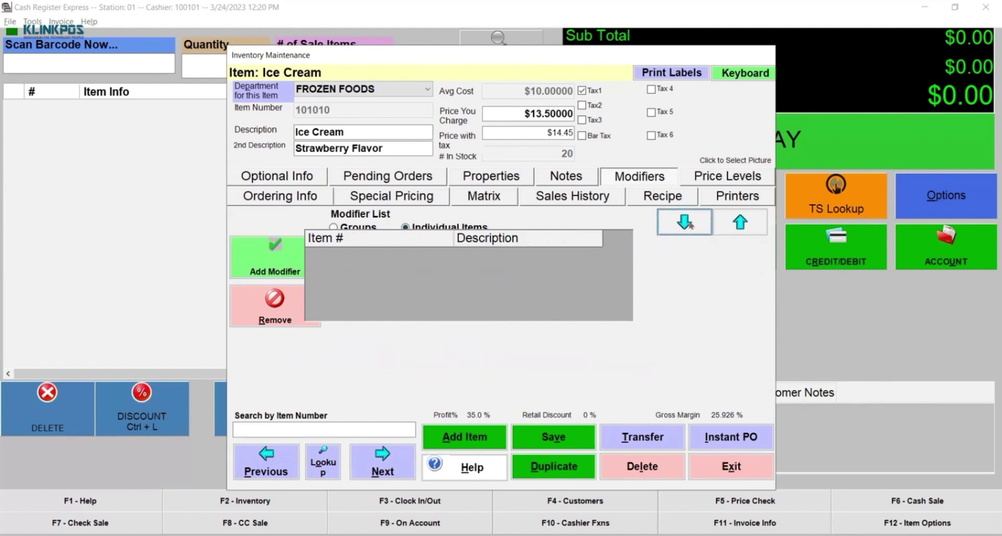
Scroll through the 26 price levels, each $13.50 and none enabled
click(728, 176)
scroll(306, 285, down, 1)
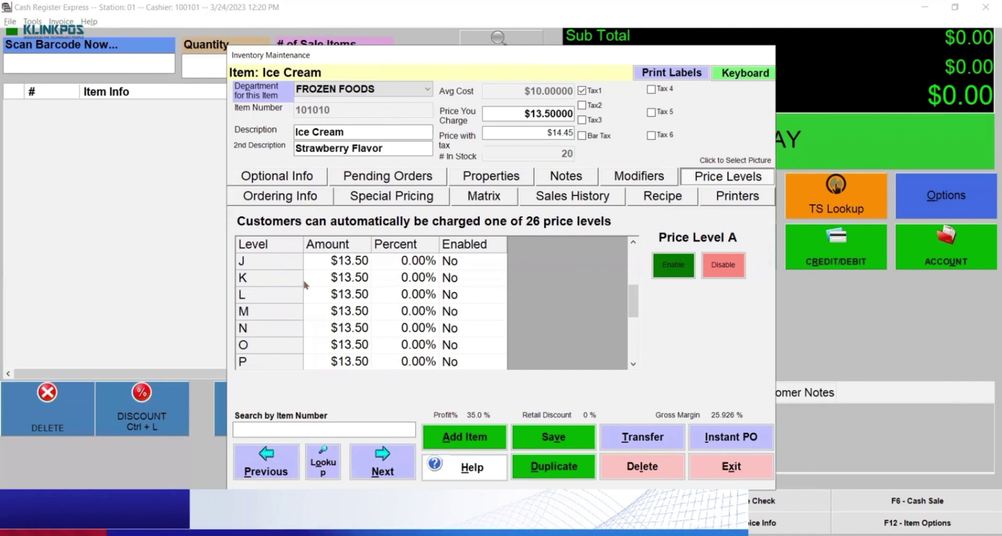
scroll(306, 285, down, 3)
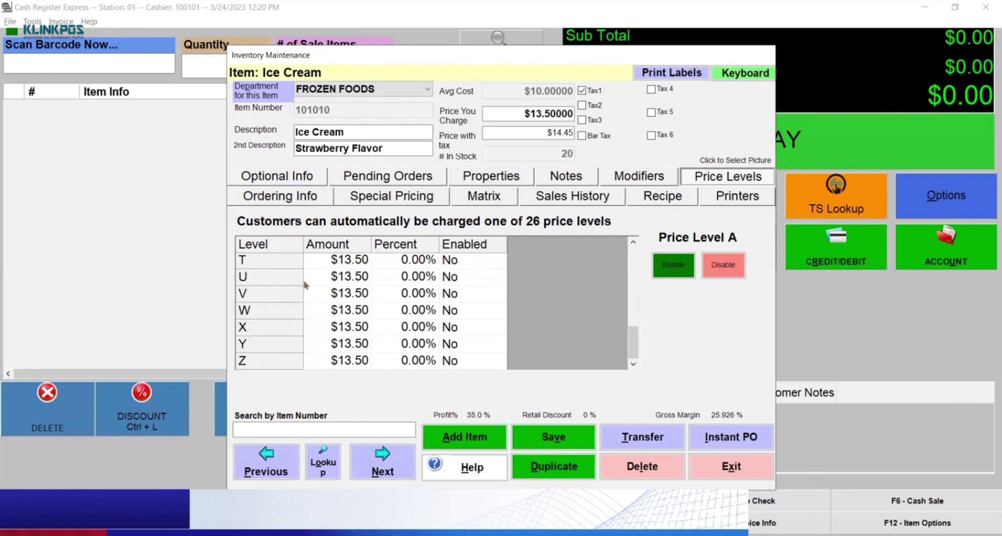
scroll(306, 285, up, 6)
Check Ordering Info: reorder quantity and level at zero, vendor grid empty
click(327, 198)
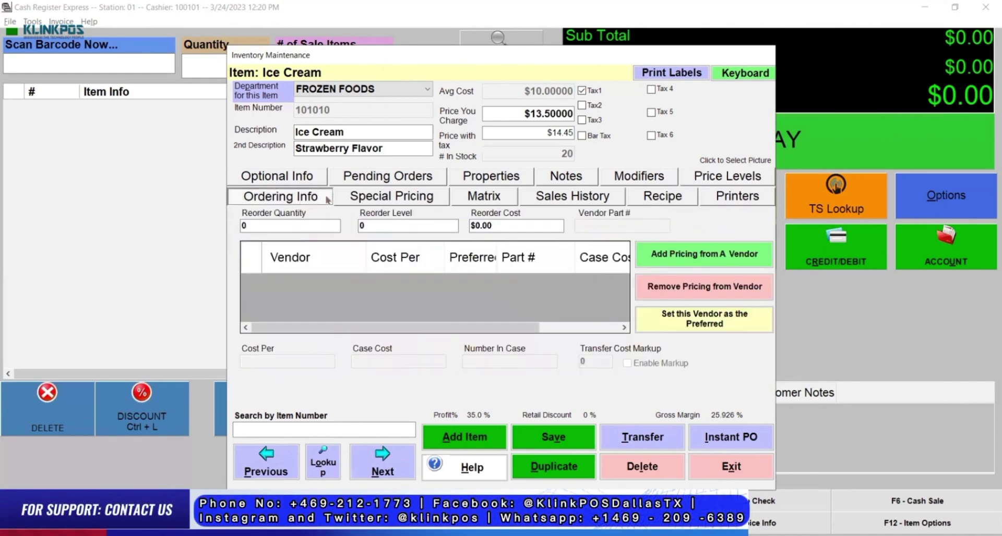
click(308, 227)
click(417, 225)
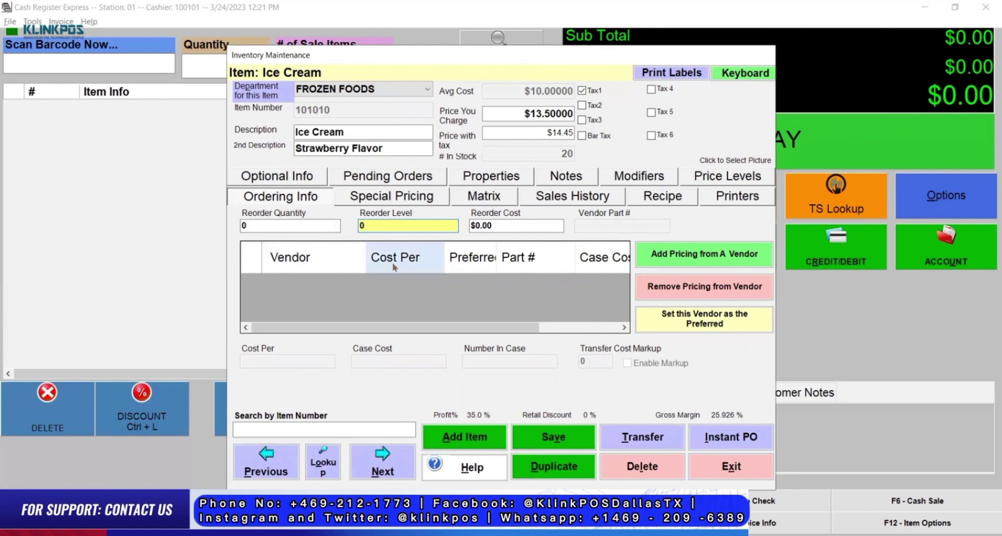
scroll(452, 273, right, 3)
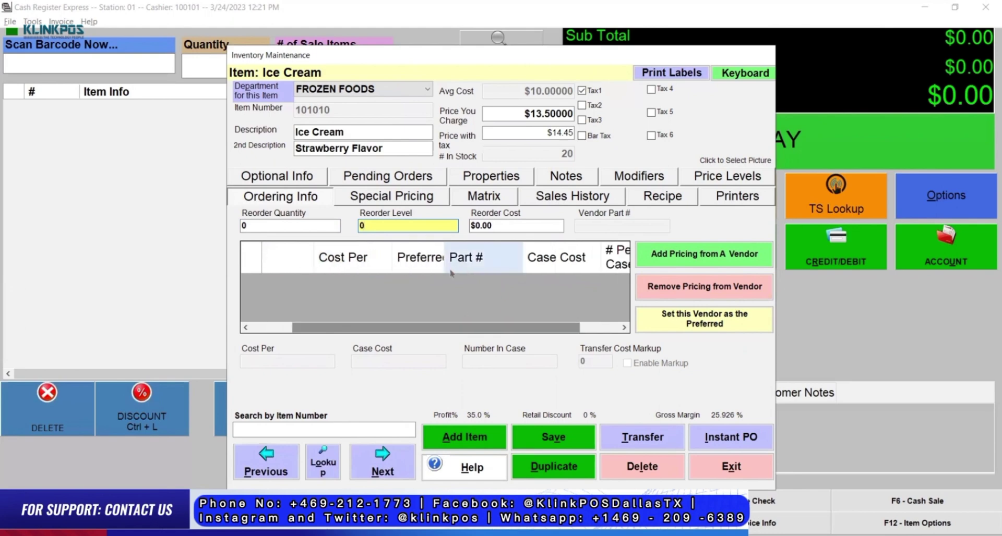
scroll(531, 300, right, 1)
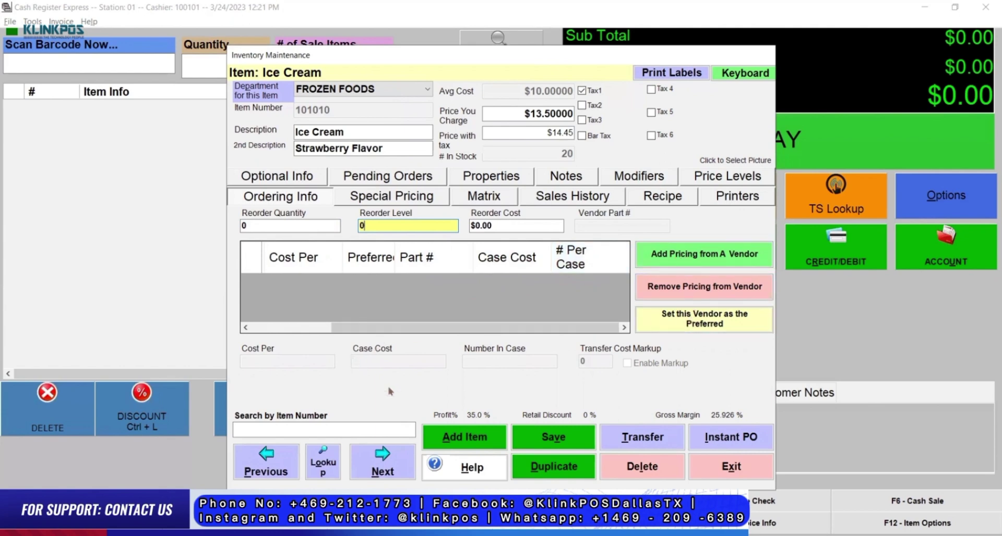
Review the Special Pricing time-based list, then view the empty style, size and colour Matrix
click(435, 201)
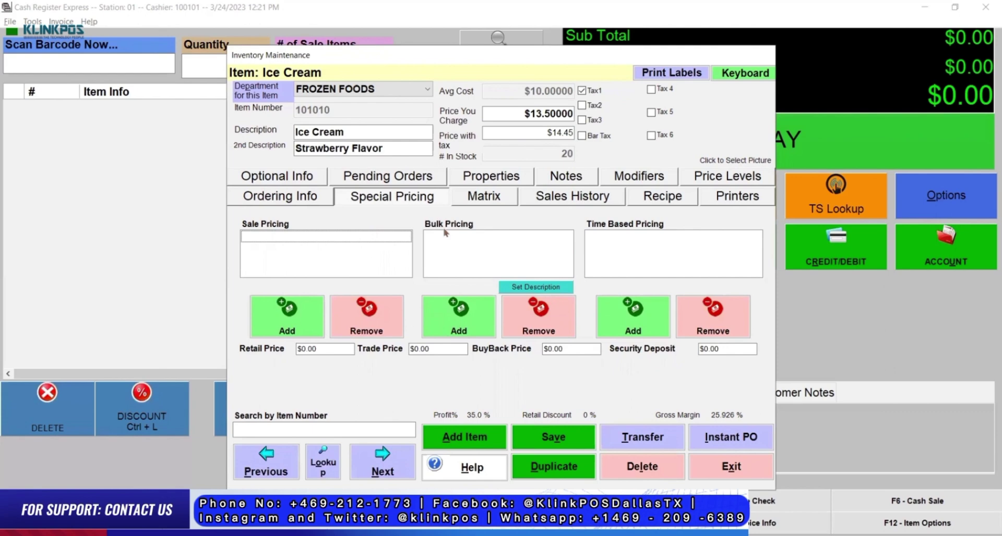
click(629, 237)
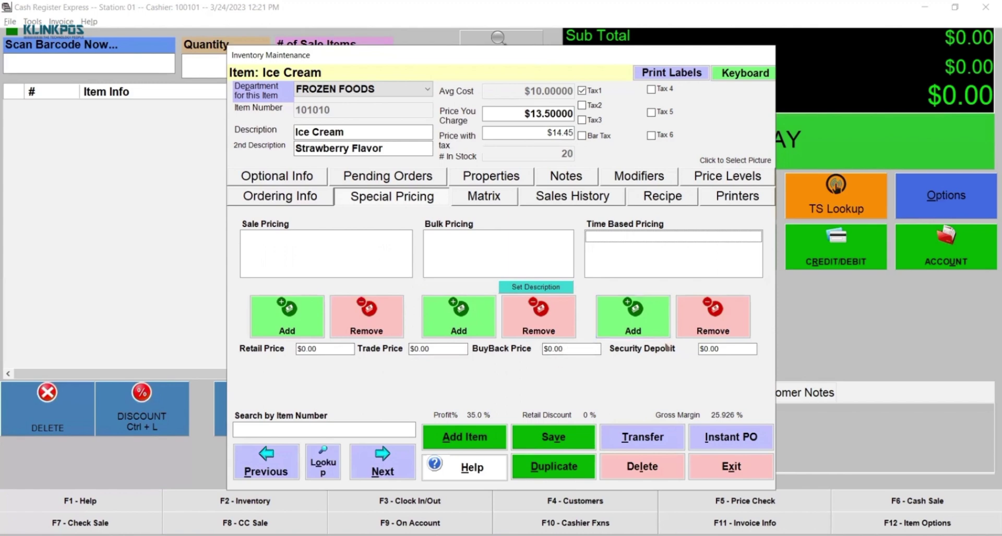
click(365, 429)
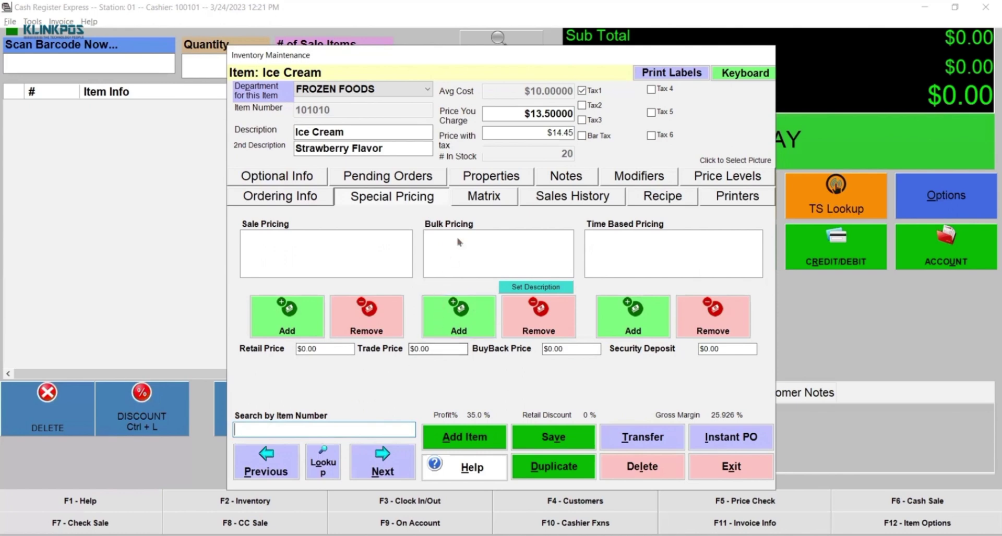
click(479, 206)
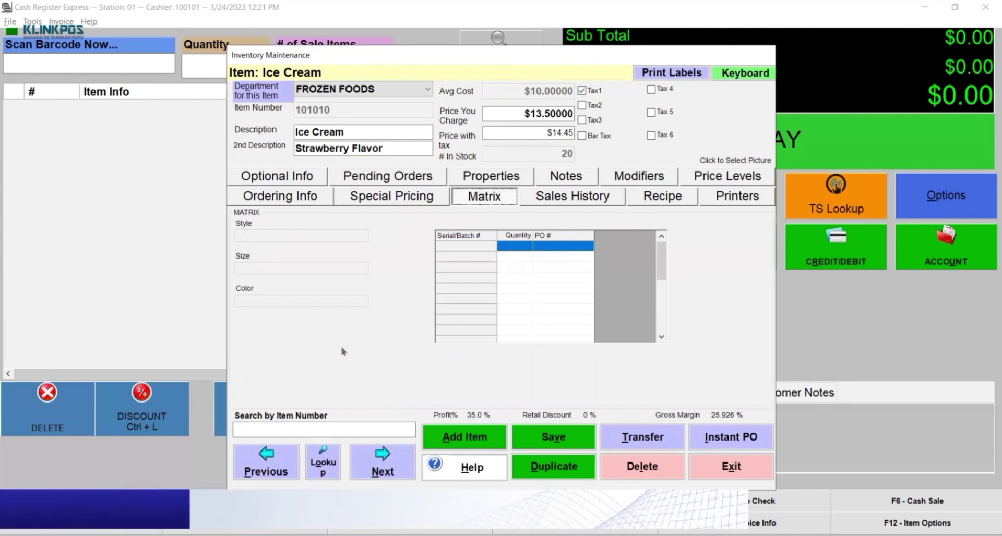
Scroll across the empty Sales History grid, then view the empty Recipe ingredient list
click(588, 197)
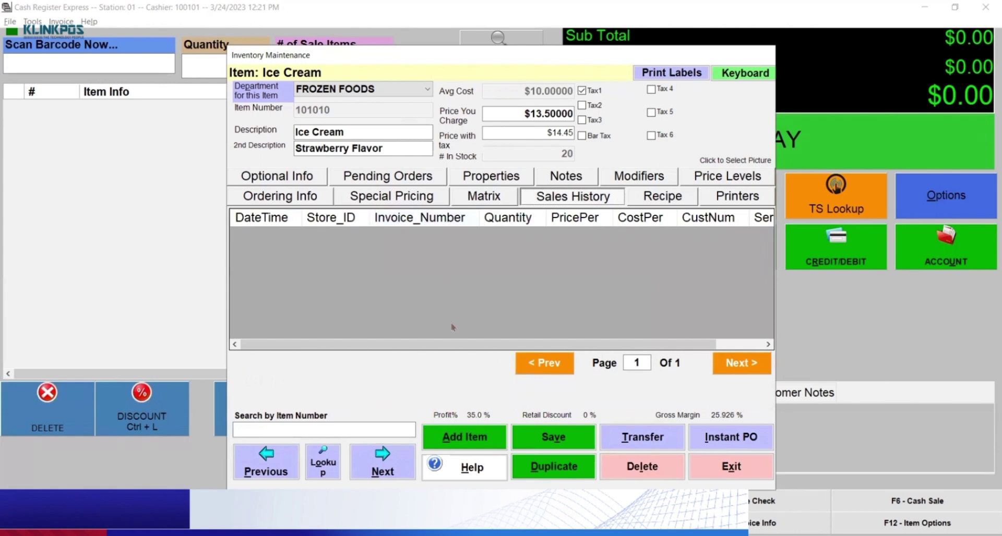
mouse_move(441, 347)
mouse_down()
mouse_move(485, 349)
mouse_move(443, 348)
mouse_up()
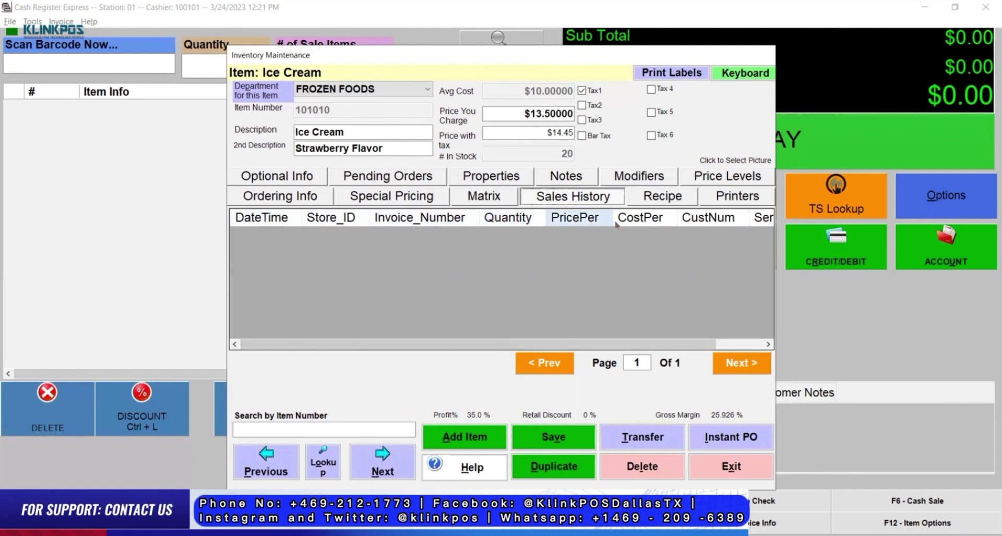
drag(658, 344, 704, 340)
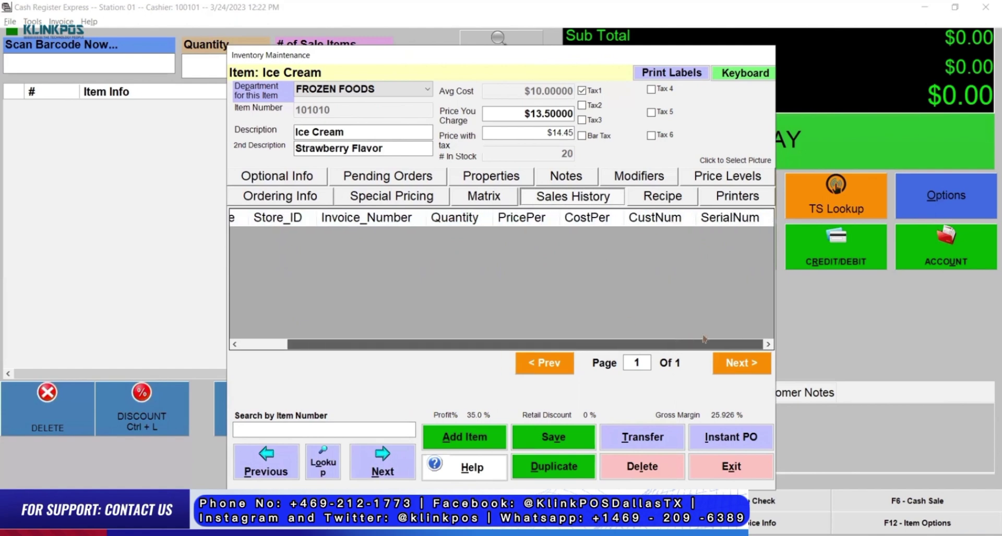
click(676, 199)
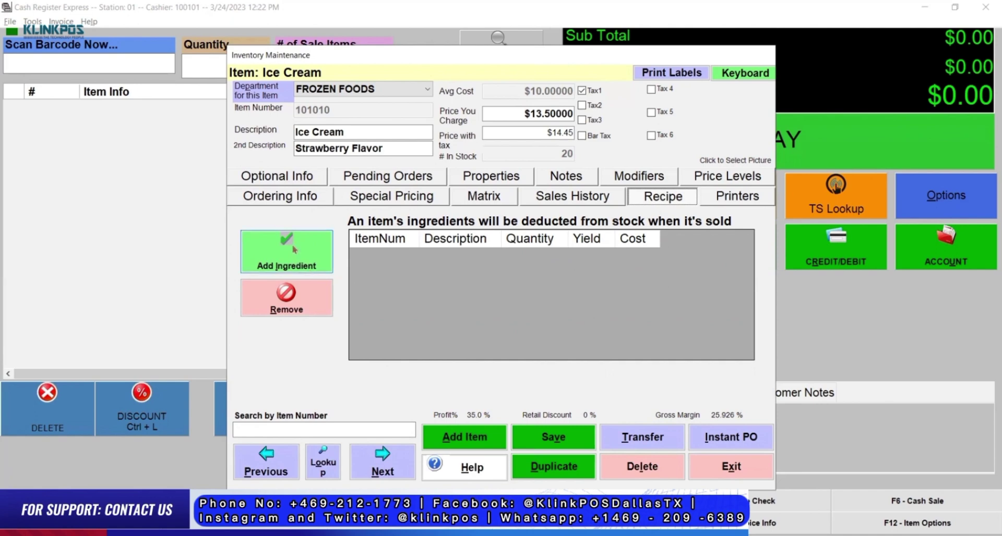
Check the Printers routing, then open Print Barcodes for Ice Cream item 101010
click(713, 196)
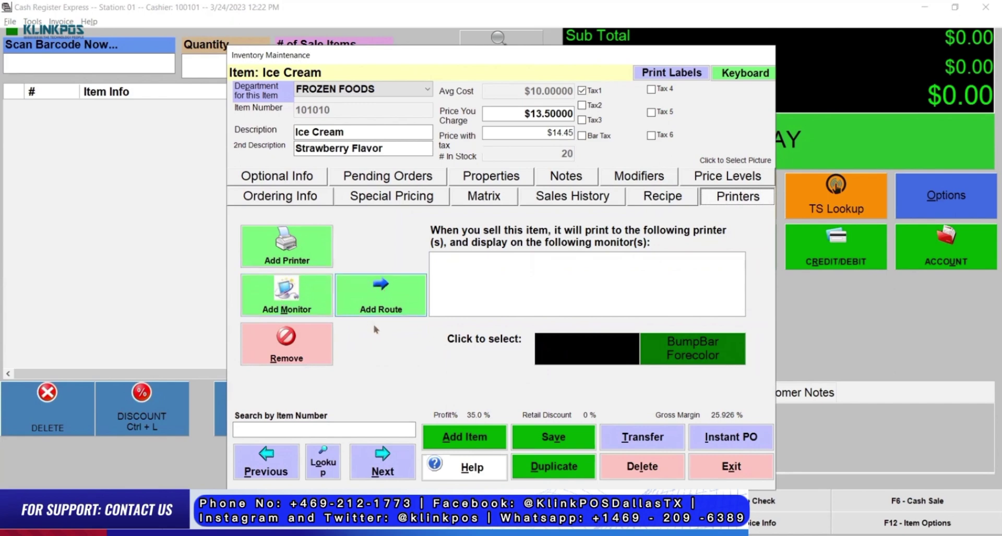
click(665, 75)
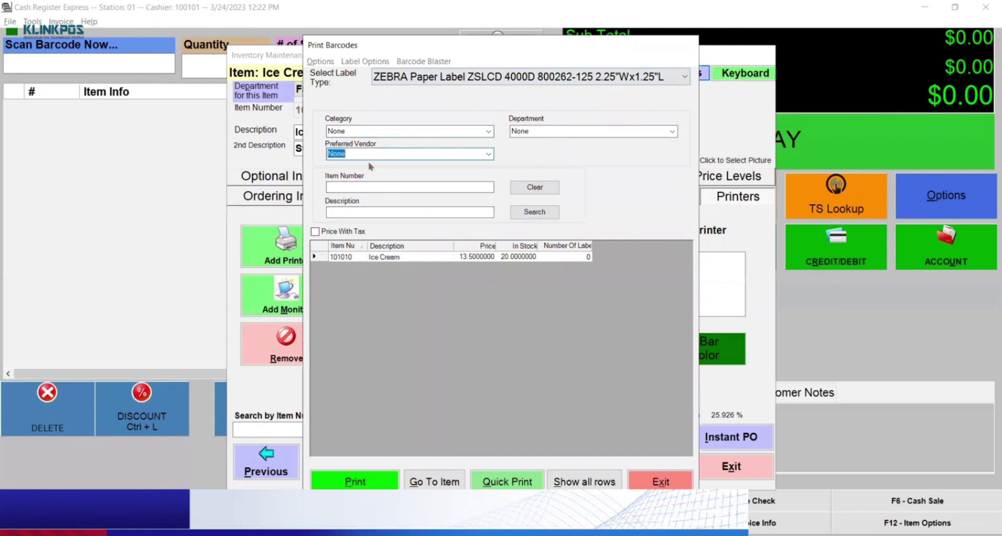
Show all inventory rows in Print Barcodes, scroll through them, then exit the window
click(359, 187)
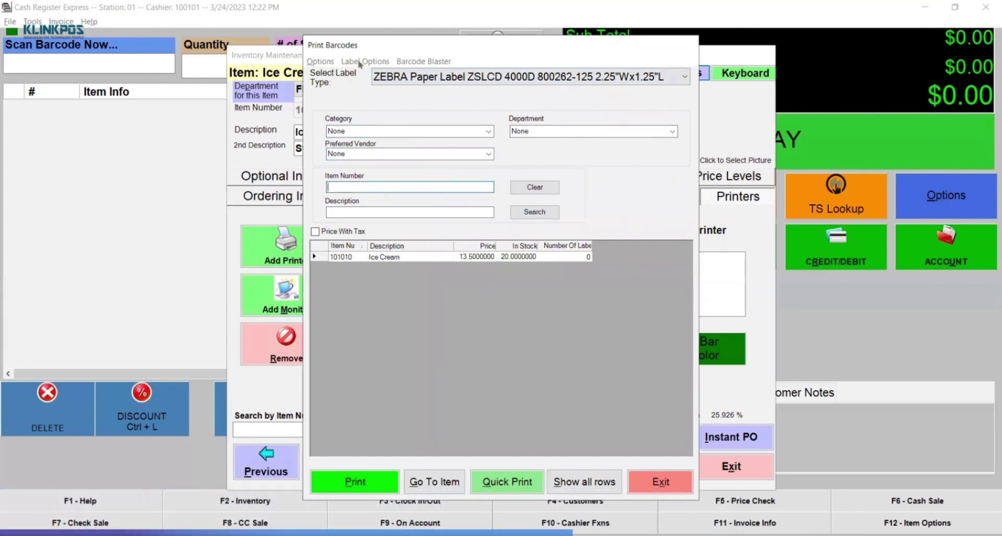
click(365, 213)
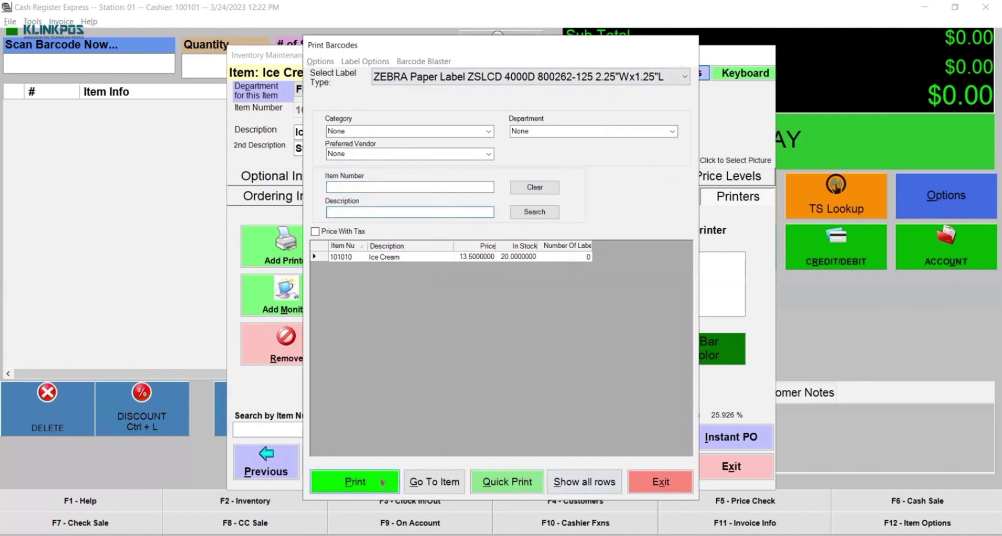
click(584, 482)
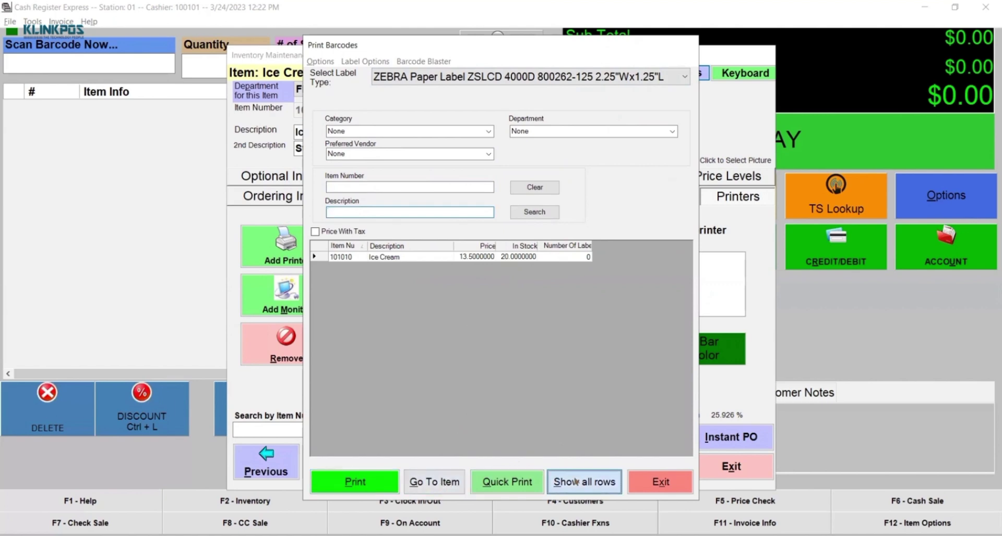
scroll(392, 353, down, 15)
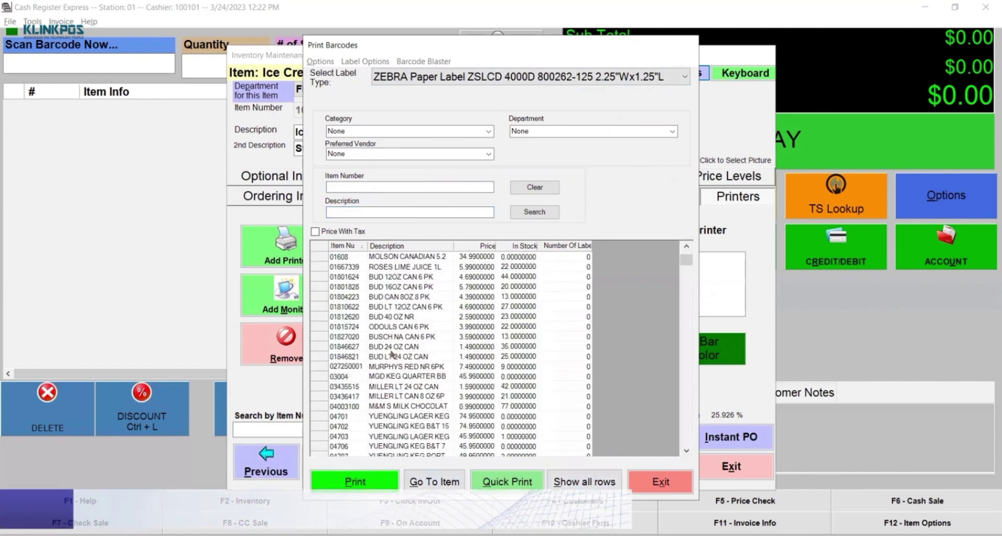
scroll(393, 354, down, 10)
scroll(393, 354, up, 12)
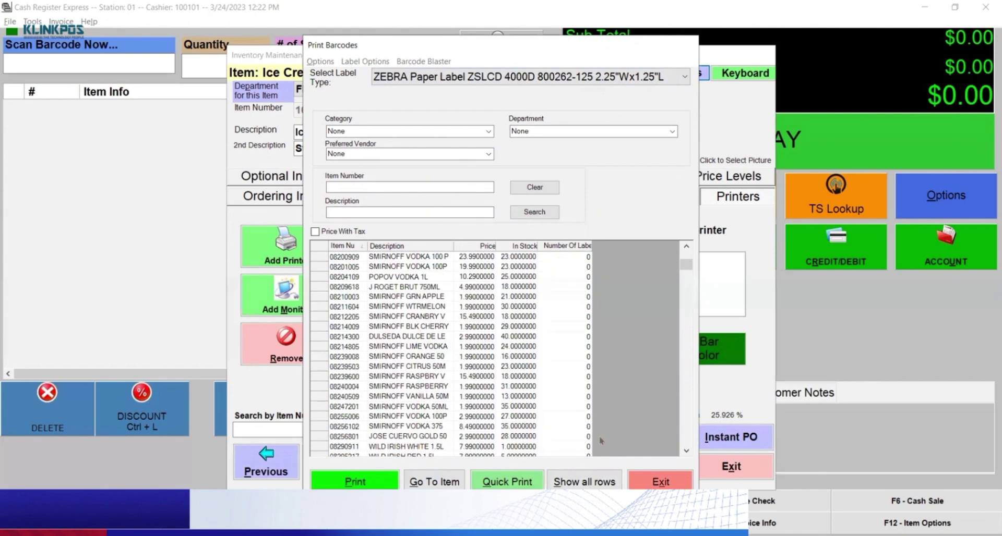
click(677, 484)
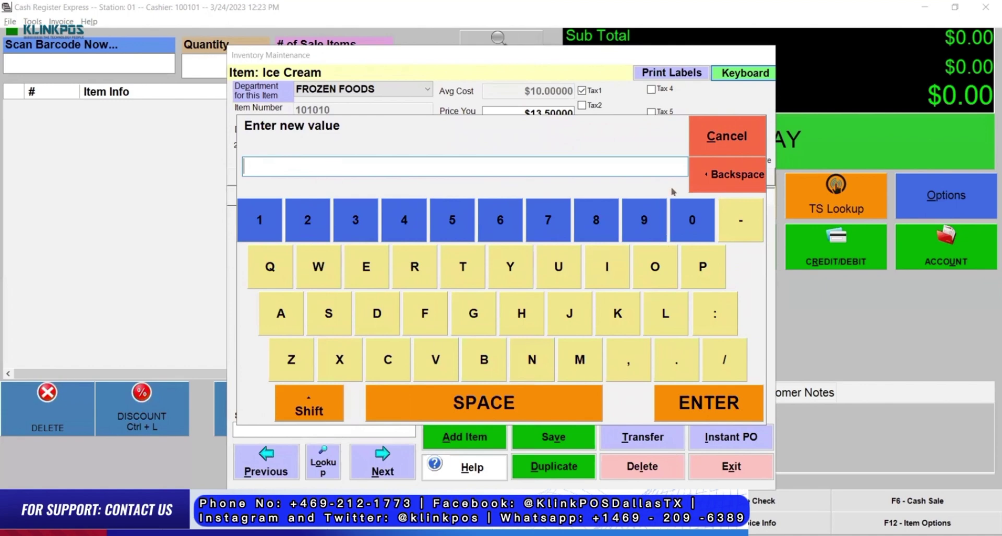
Cancel the empty on-screen keyboard, then exit Inventory Maintenance and the admin menu
click(713, 144)
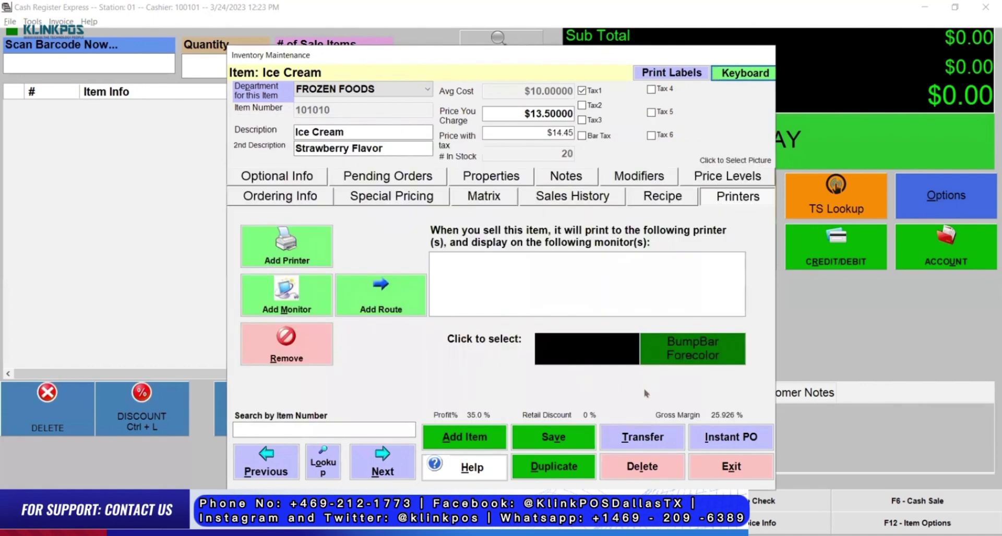
click(715, 472)
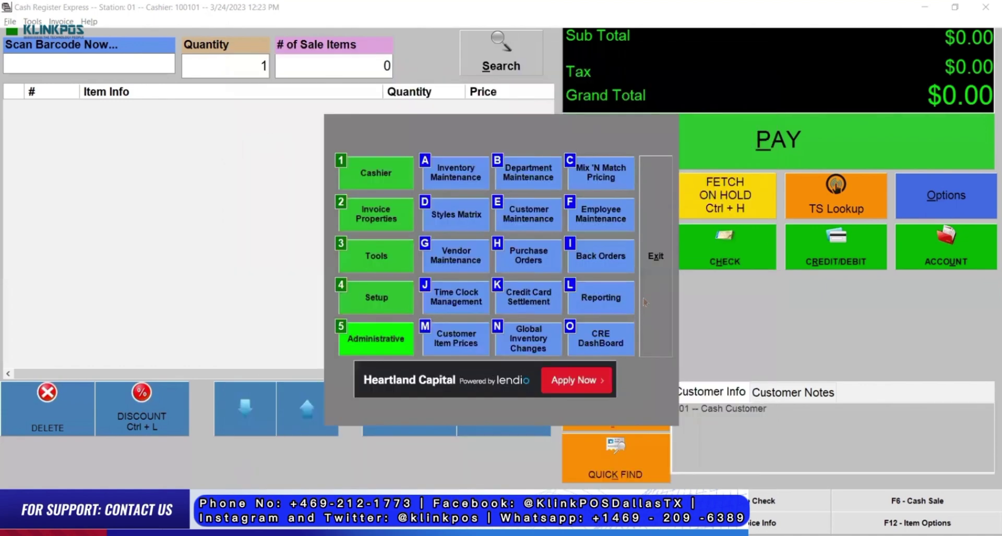
click(657, 297)
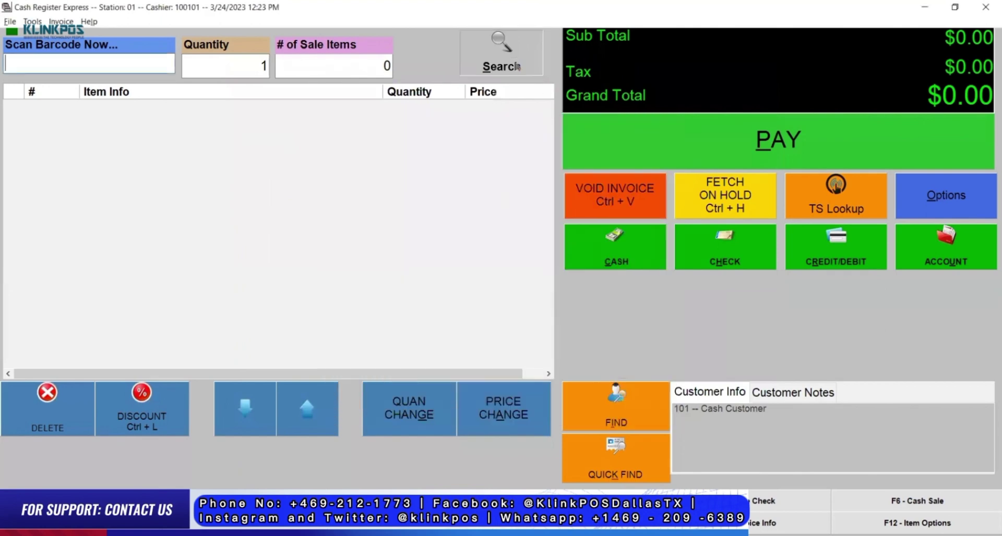
Filter the inventory search to Category NONE and Department FROZEN FOODS
click(516, 66)
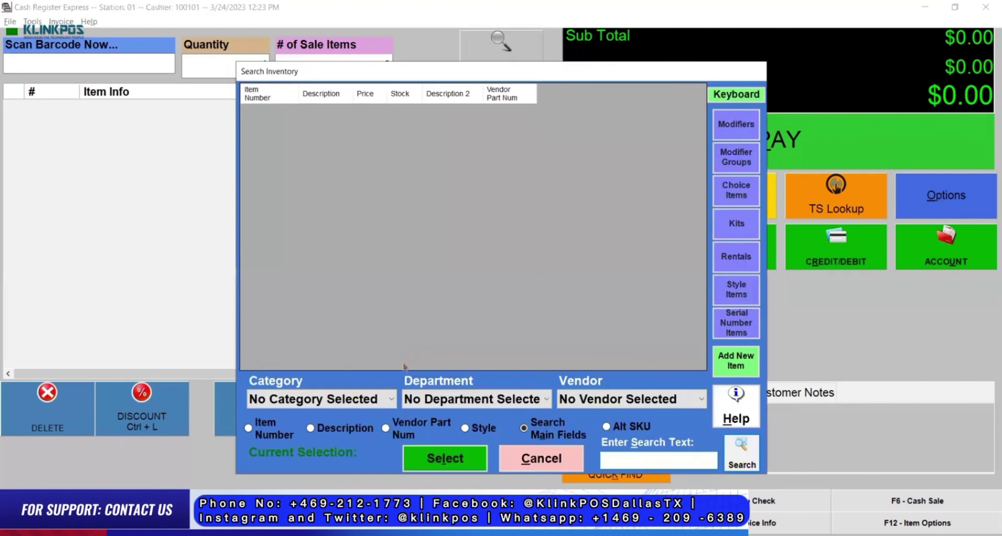
click(383, 400)
click(348, 432)
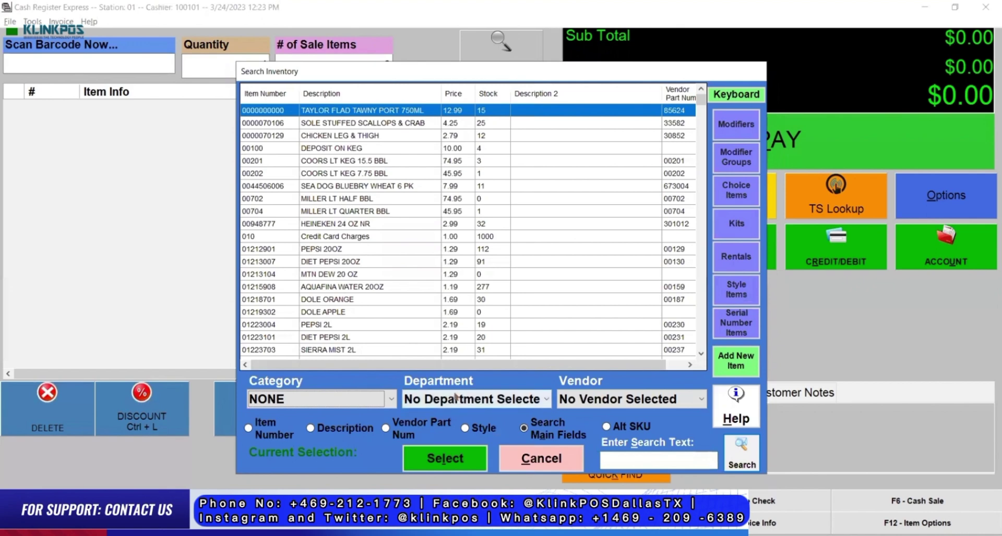
click(472, 400)
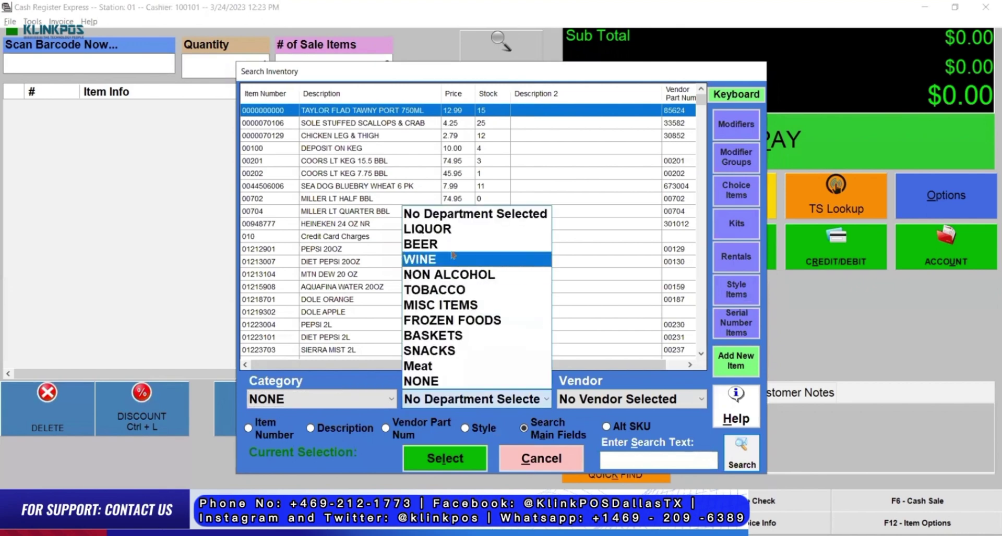
click(468, 323)
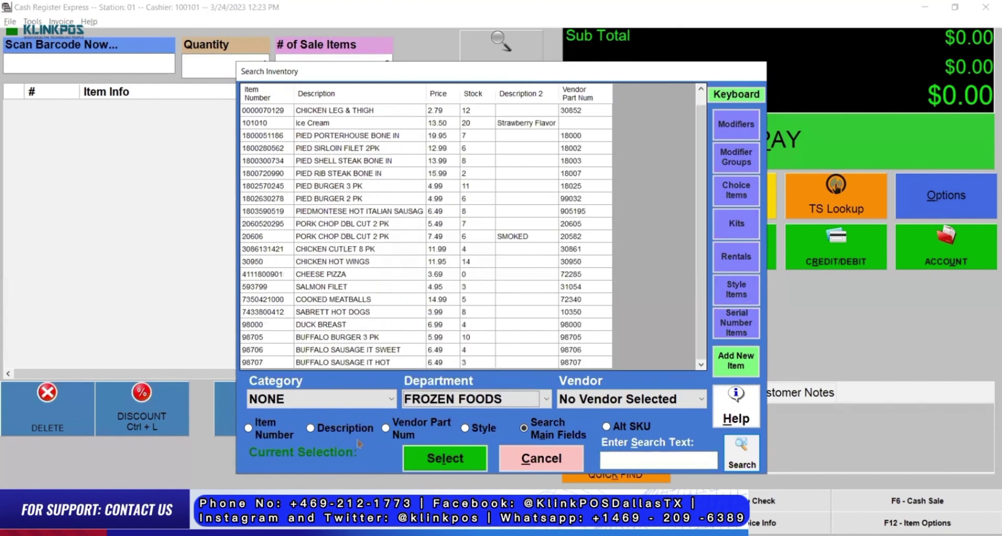
Search for 'ice cream' to list item 101010 Ice Cream / Strawberry Flavor
click(648, 462)
text(i)
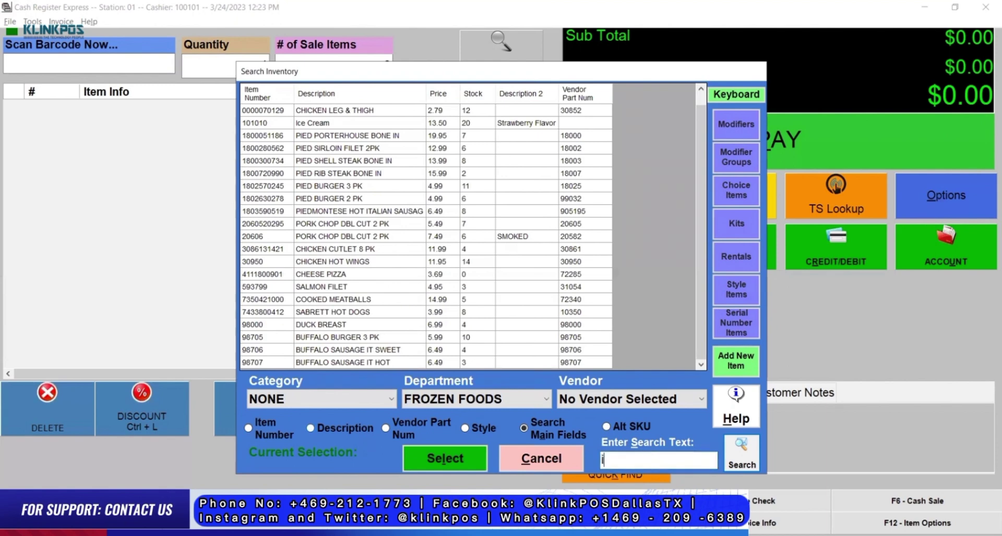
text(ce cream)
click(742, 454)
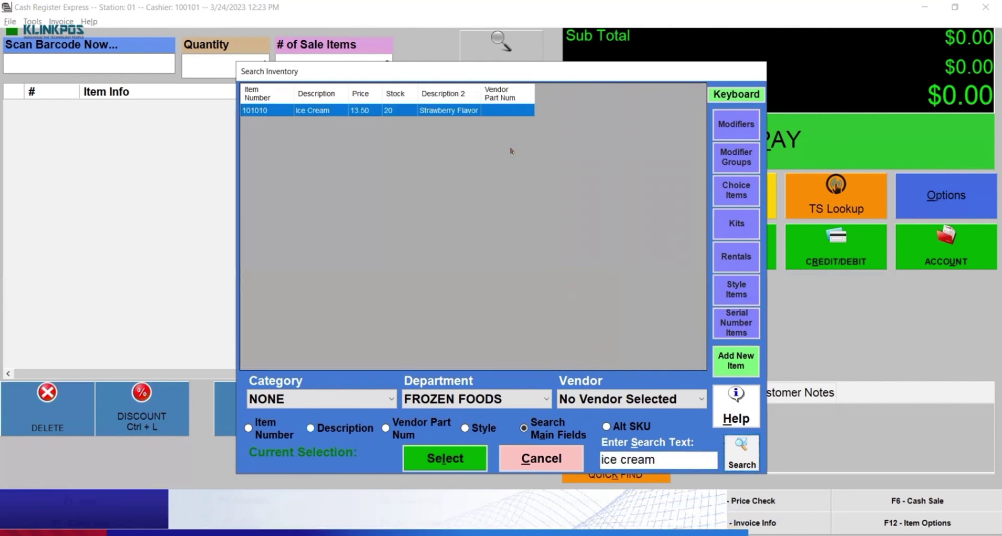